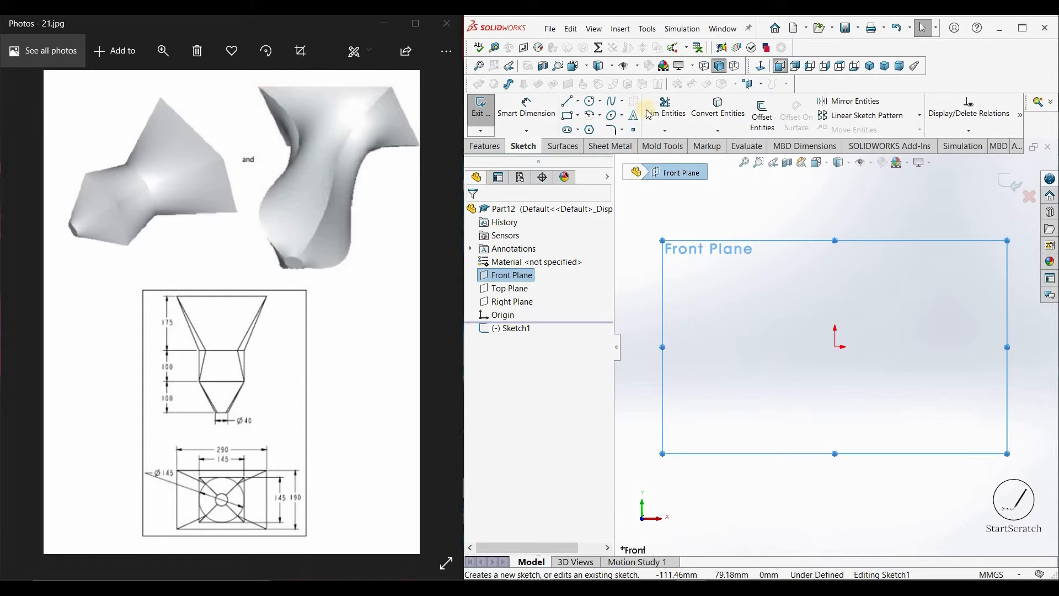
Sketch a corner rectangle from the origin on the Front Plane and set its width to 290 mm
click(835, 348)
click(994, 236)
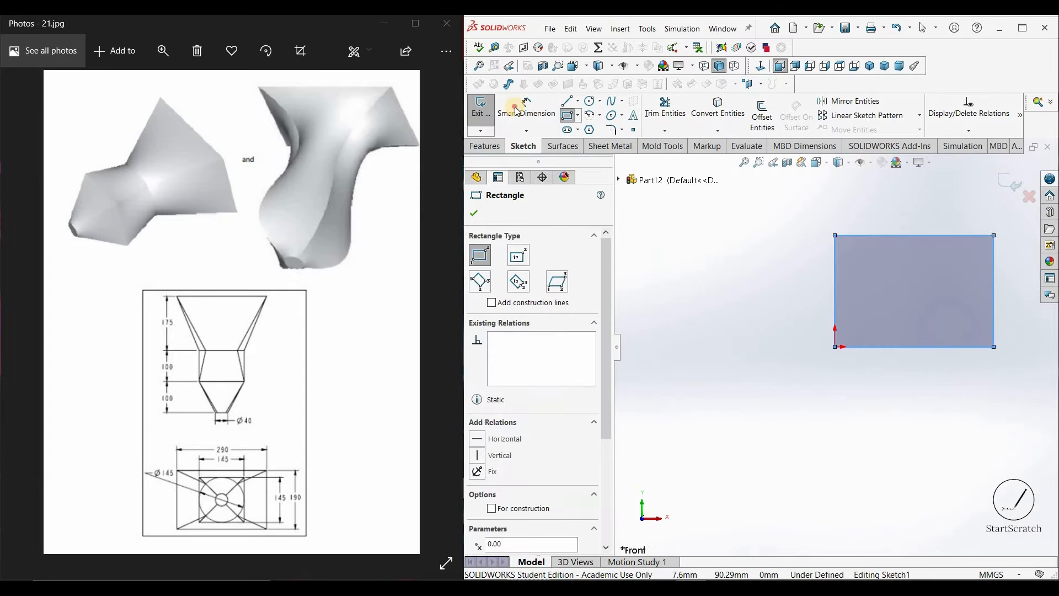
click(518, 106)
click(925, 235)
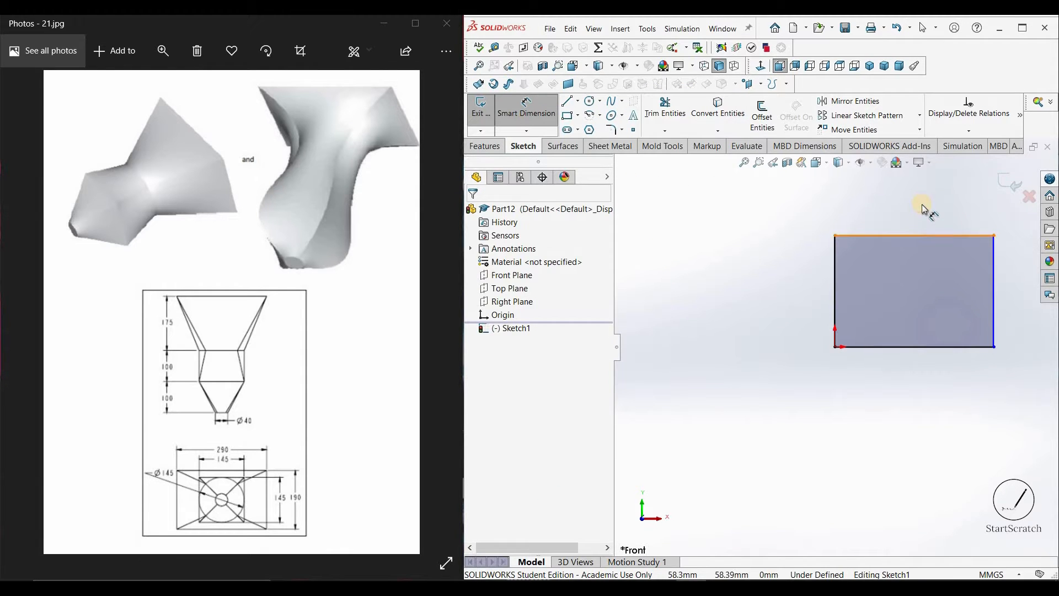
click(925, 209)
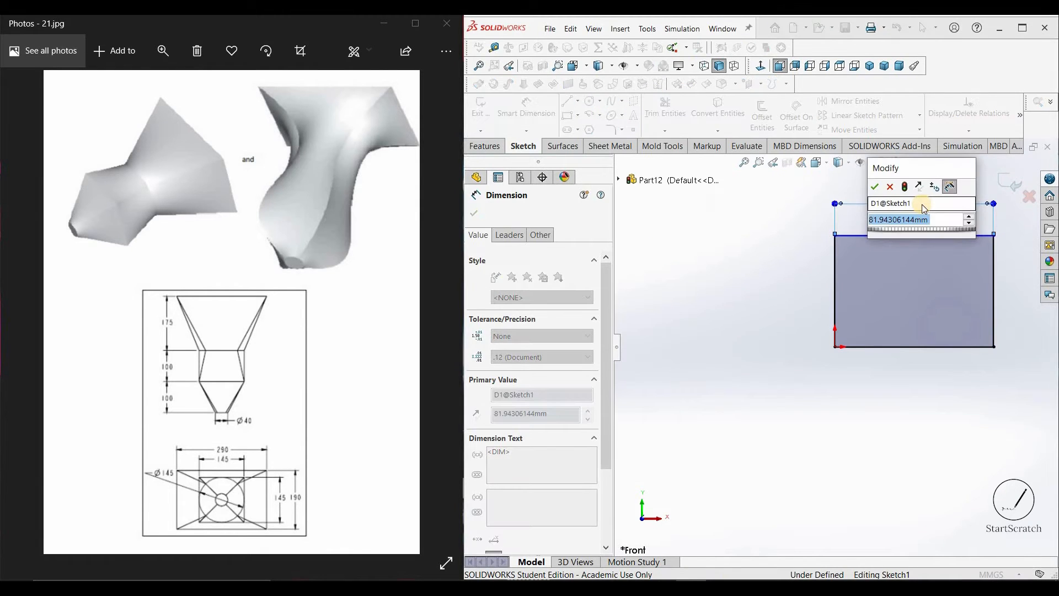
text(290)
key(Return)
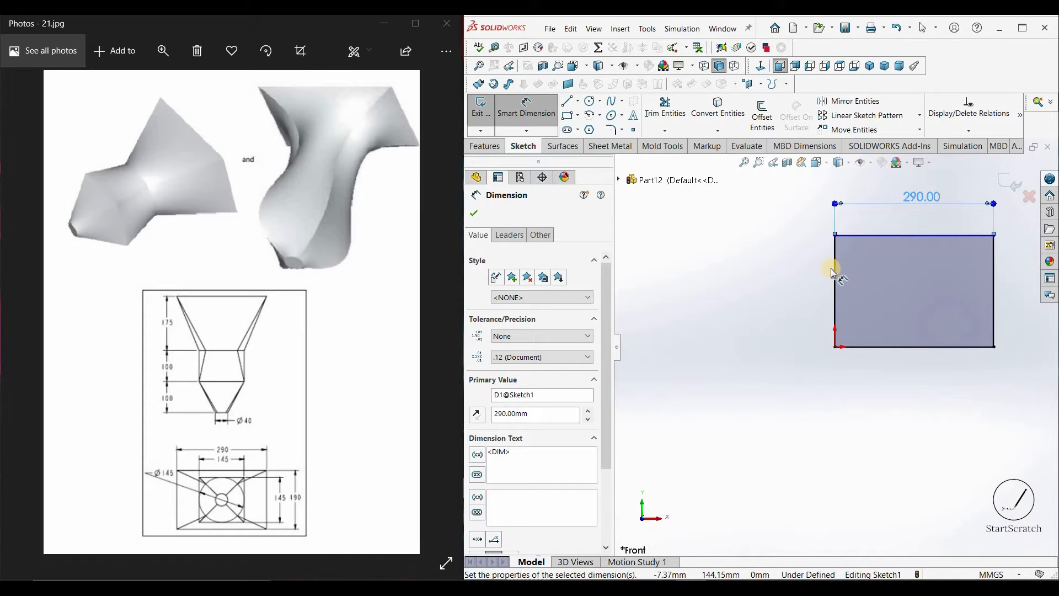
Set the rectangle's height to 190 mm and exit the sketch
click(835, 269)
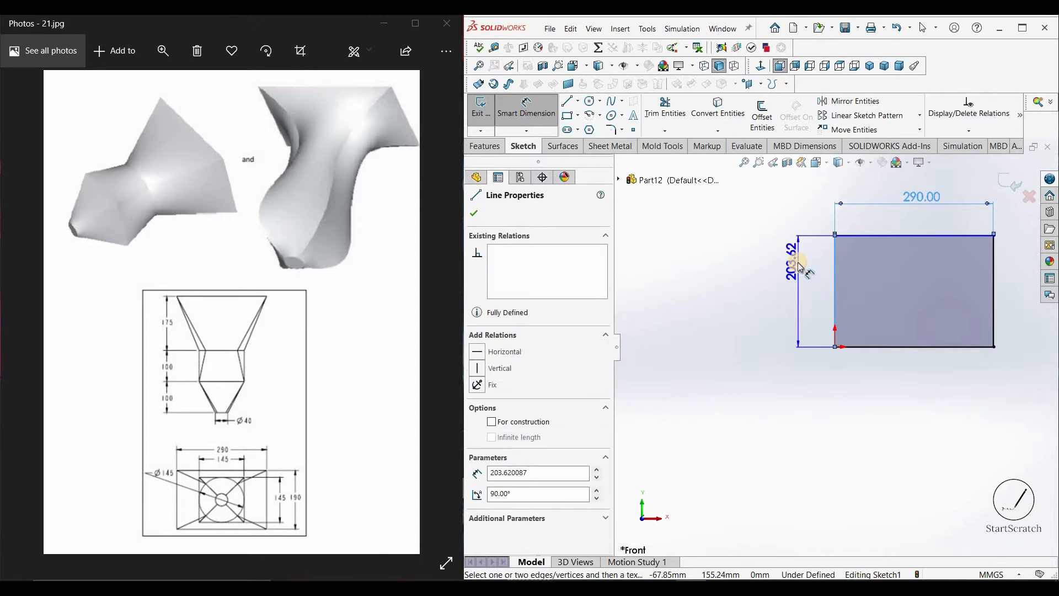
click(798, 263)
text(190)
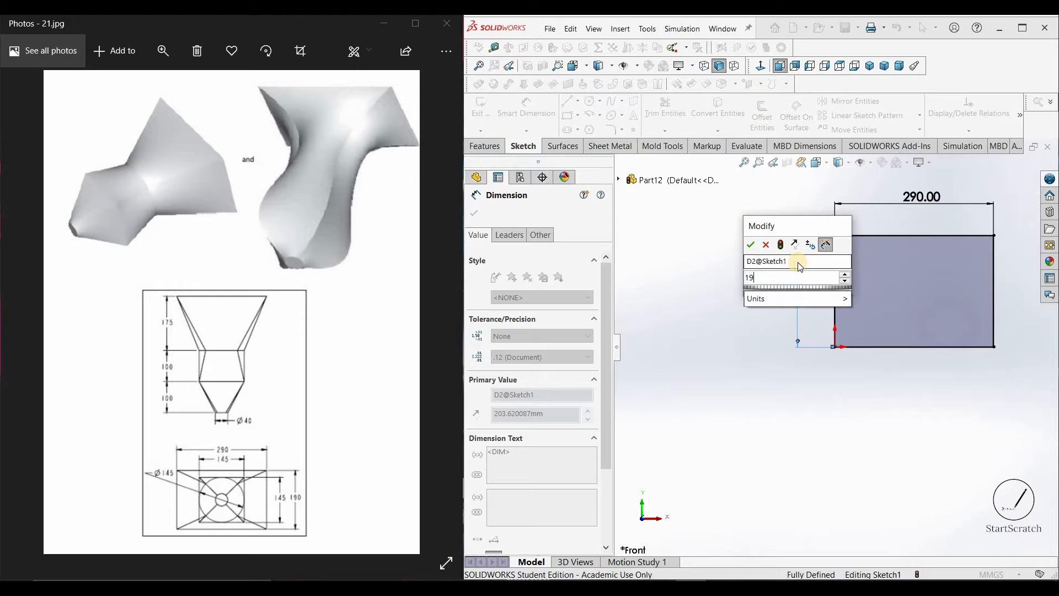
key(Return)
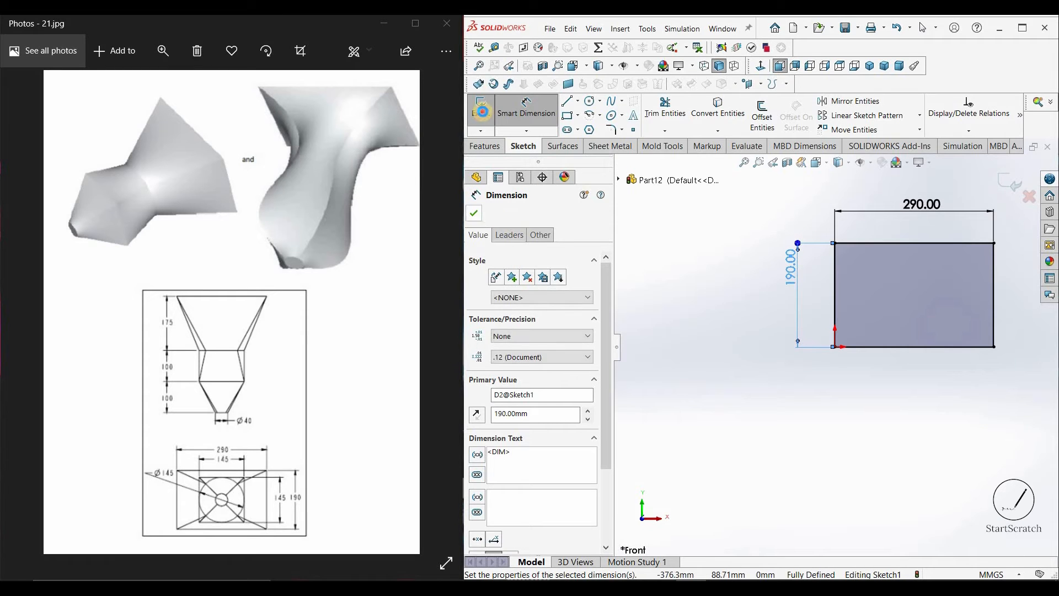
click(473, 213)
click(481, 111)
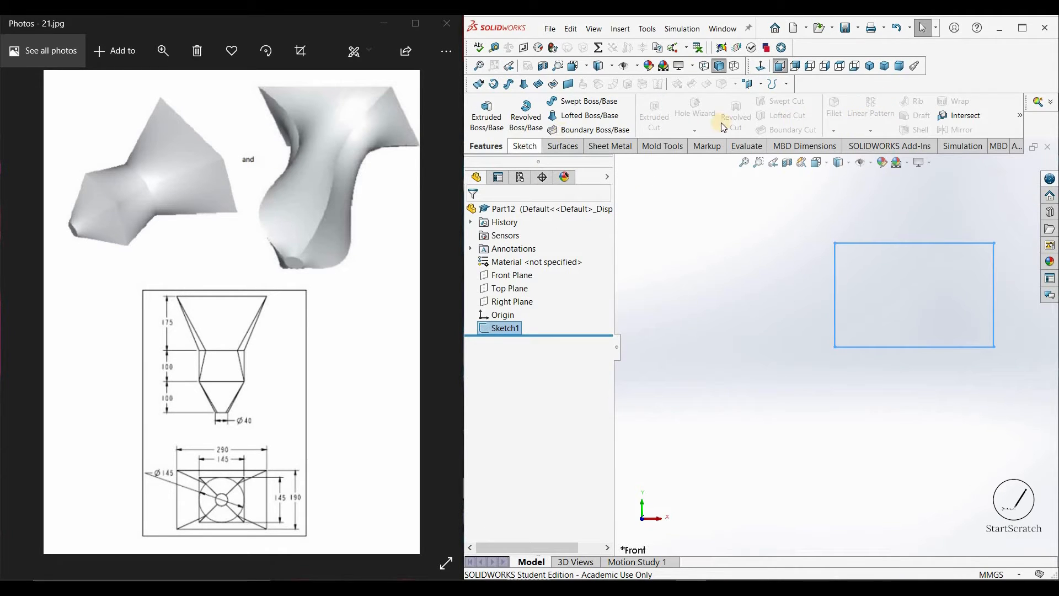
Create a reference plane offset 175 mm from the Front Plane
click(486, 146)
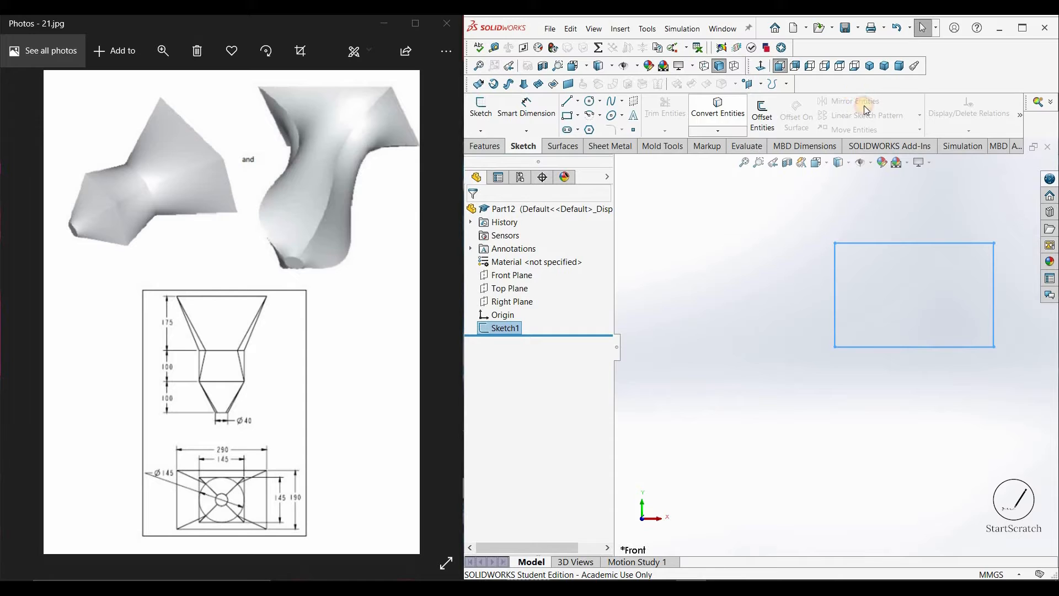
click(1021, 122)
click(972, 178)
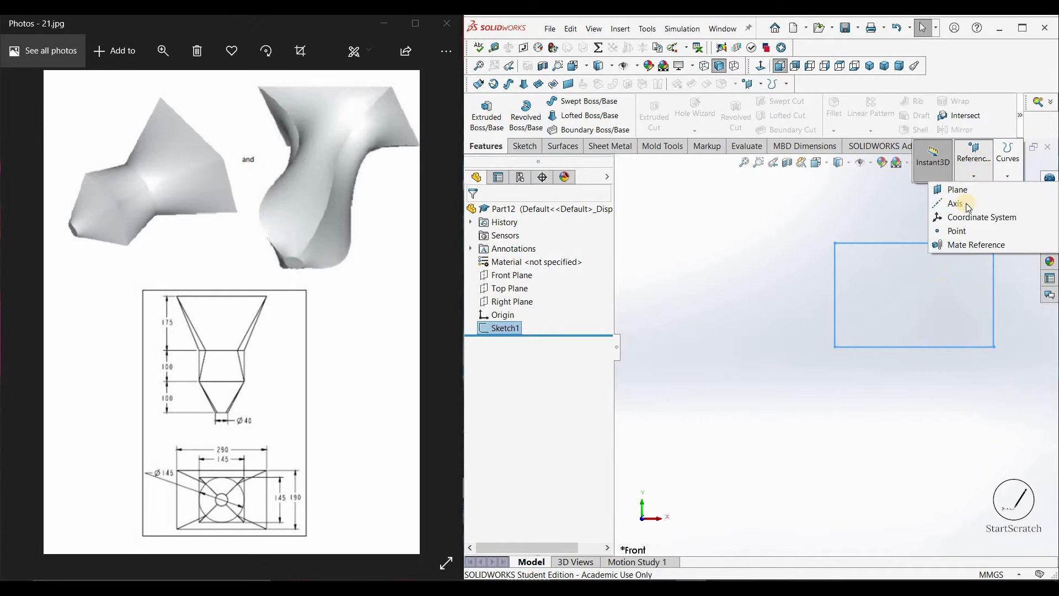
click(957, 190)
click(635, 187)
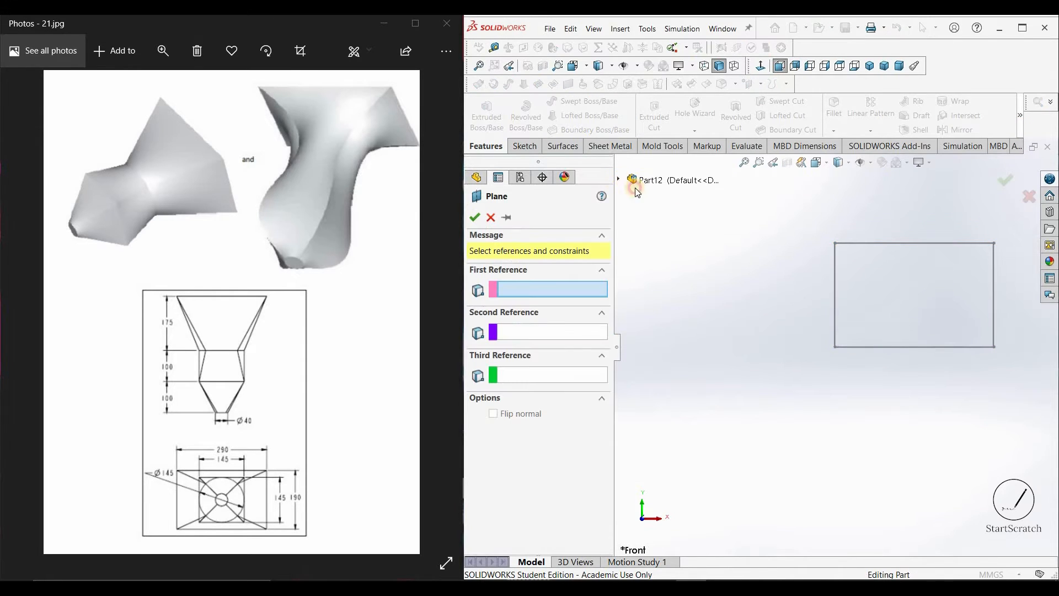
click(660, 246)
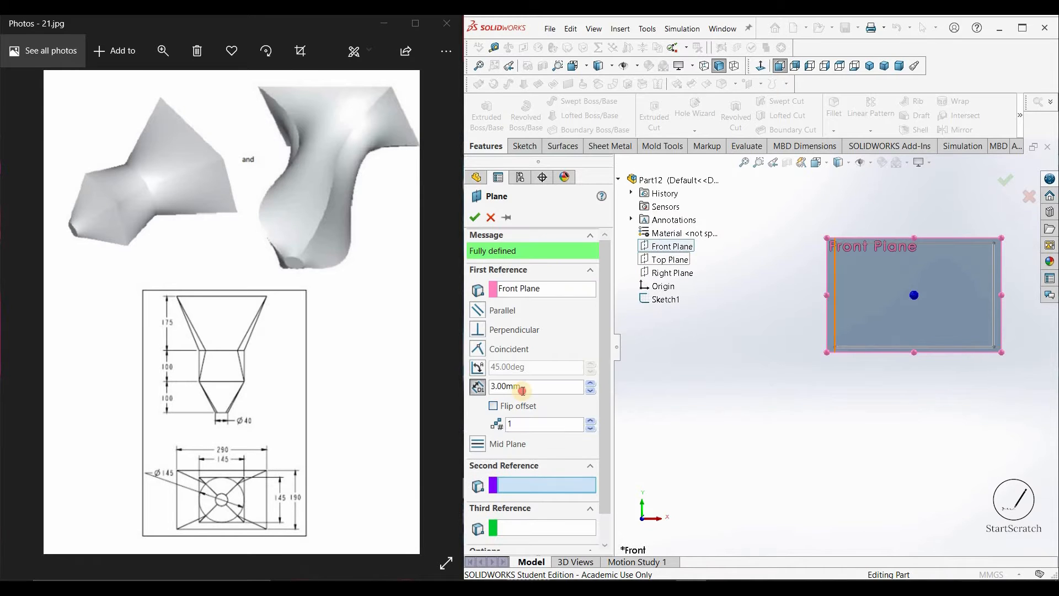
double_click(524, 391)
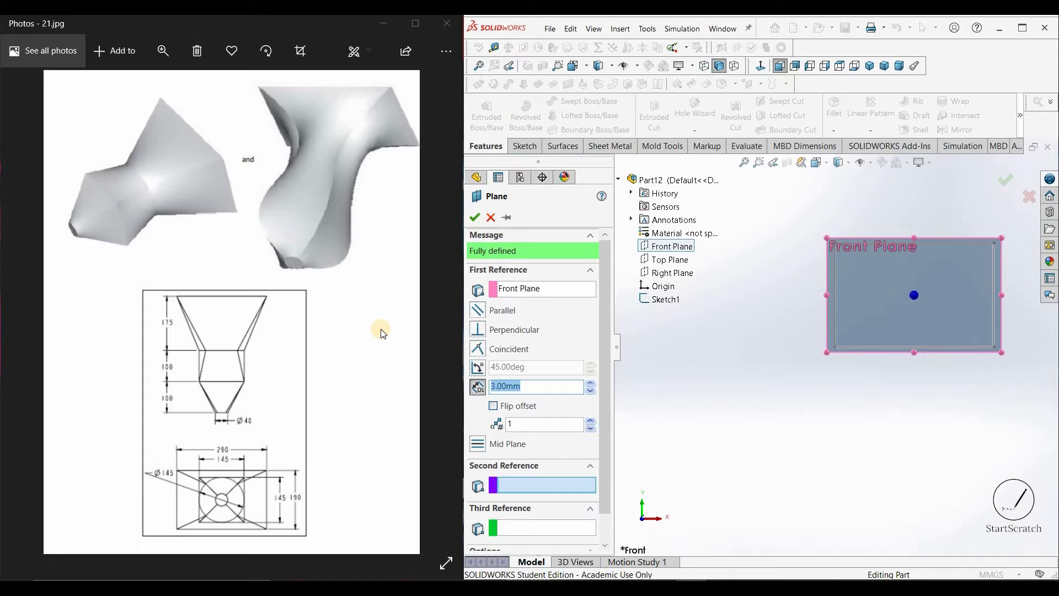
text(175)
key(Return)
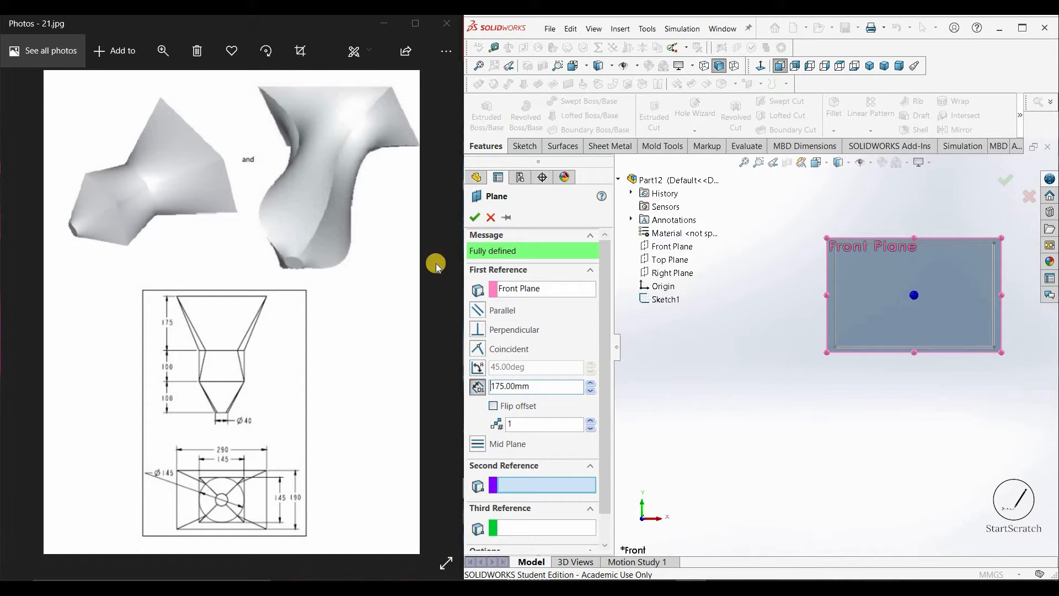
key(Return)
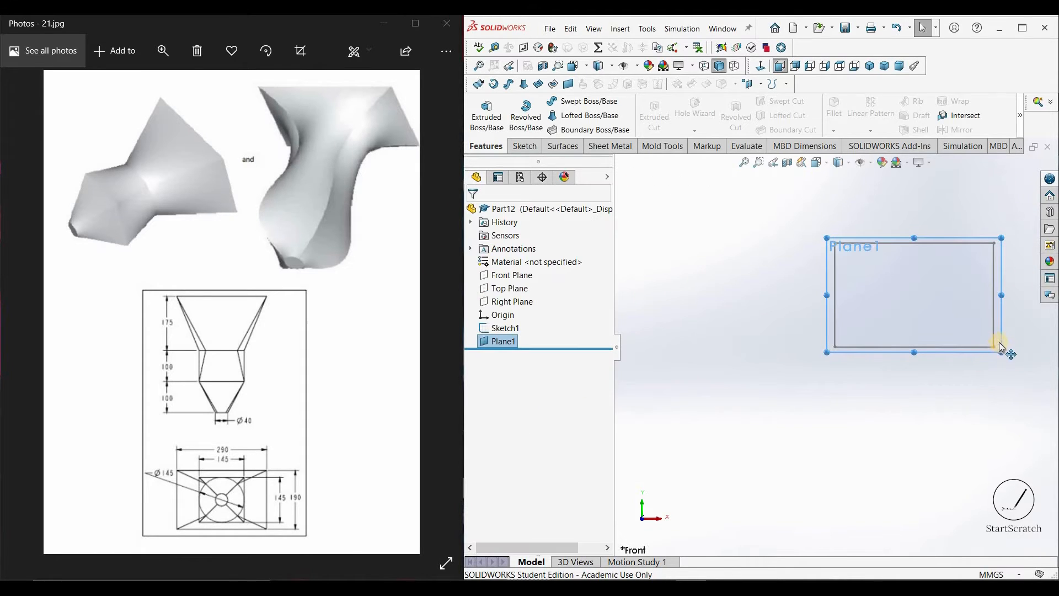
Start a sketch on Plane1 and draw a circle about 156 mm in diameter near the middle of the rectangle
right_click(983, 341)
click(978, 331)
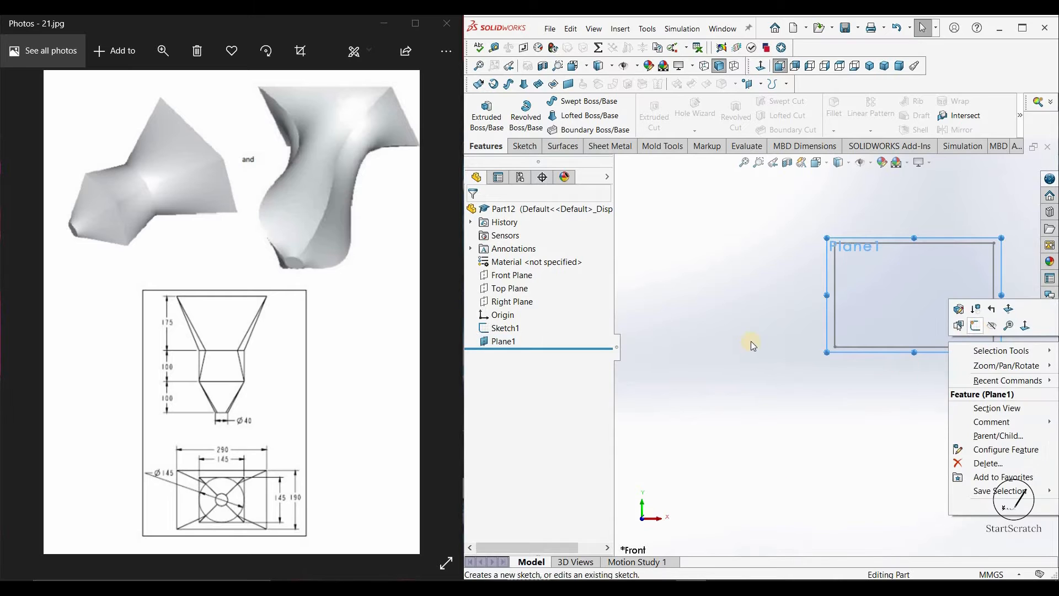
key(space)
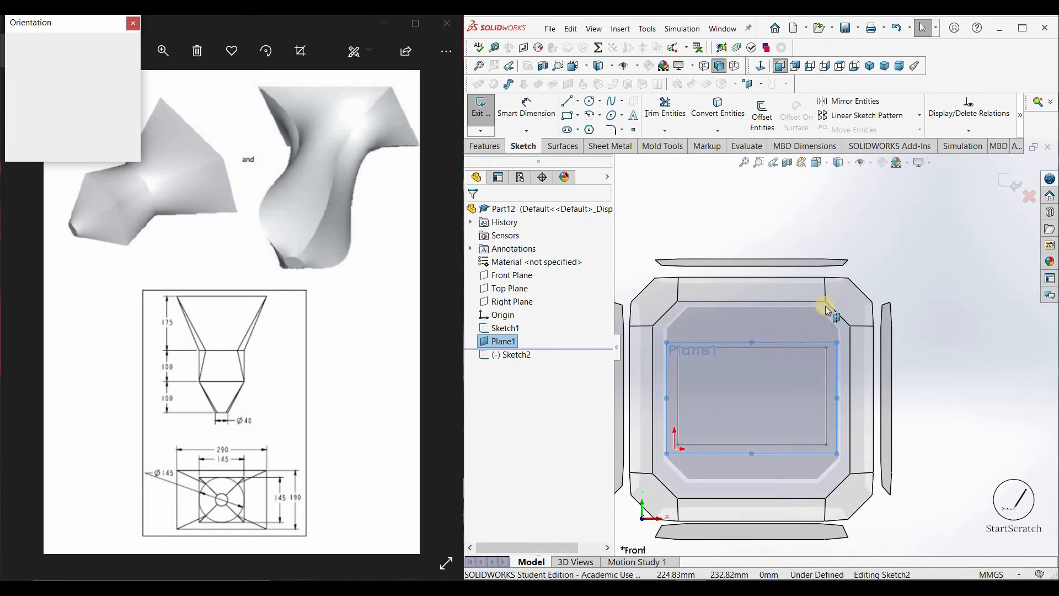
click(829, 333)
scroll(836, 353, up, 2)
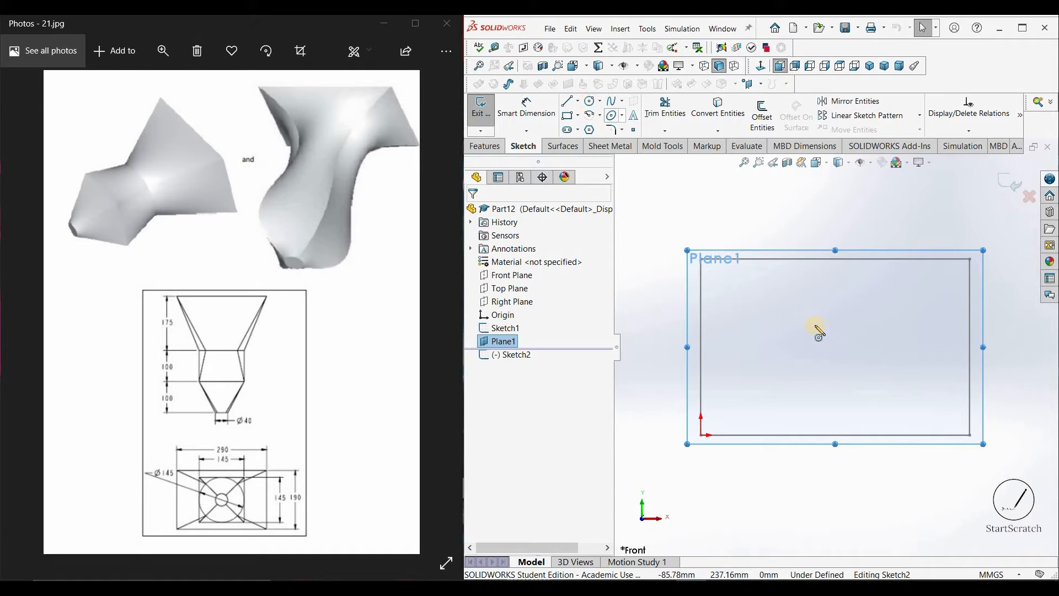
click(833, 351)
click(880, 406)
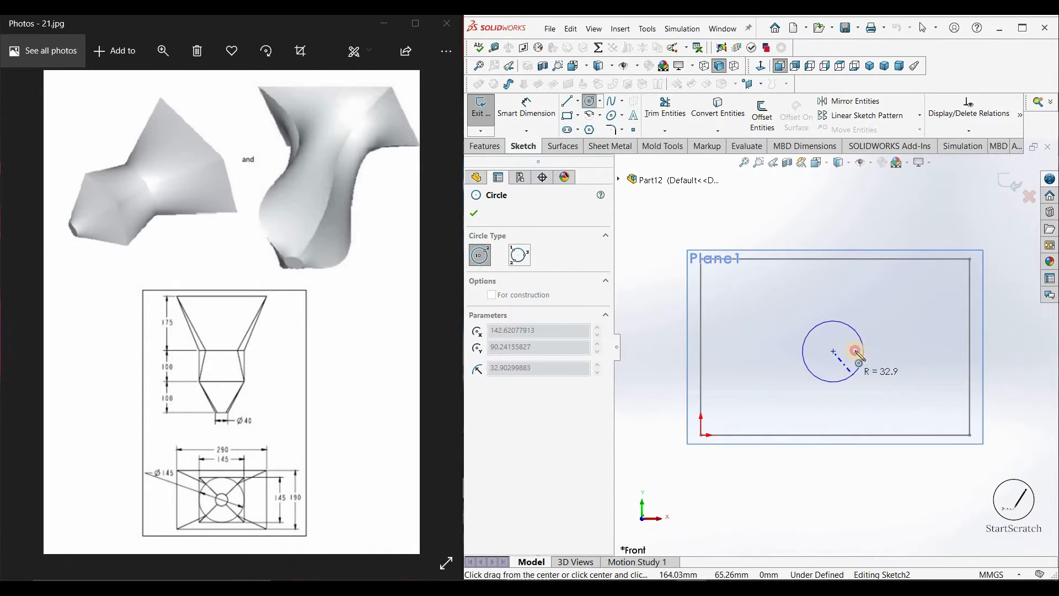
Set the circle's diameter to 145 mm
click(525, 111)
click(842, 284)
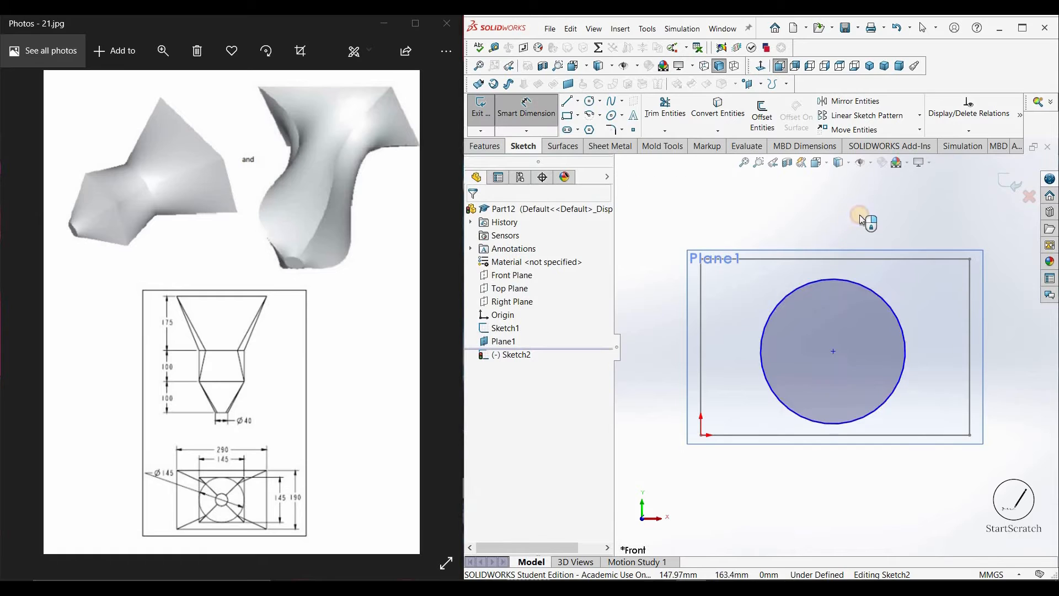
click(859, 214)
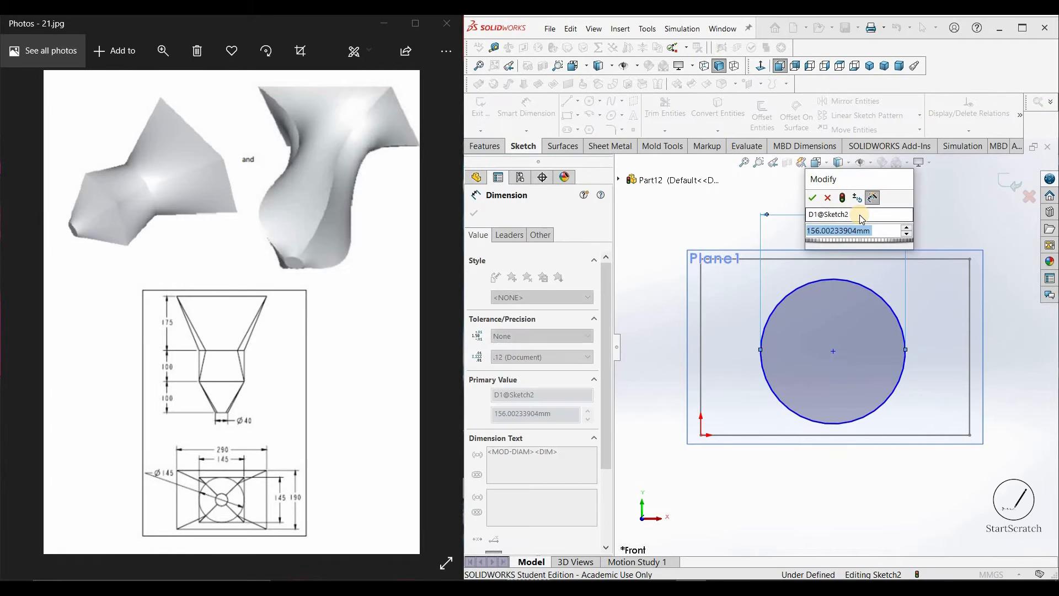
text(145)
key(Return)
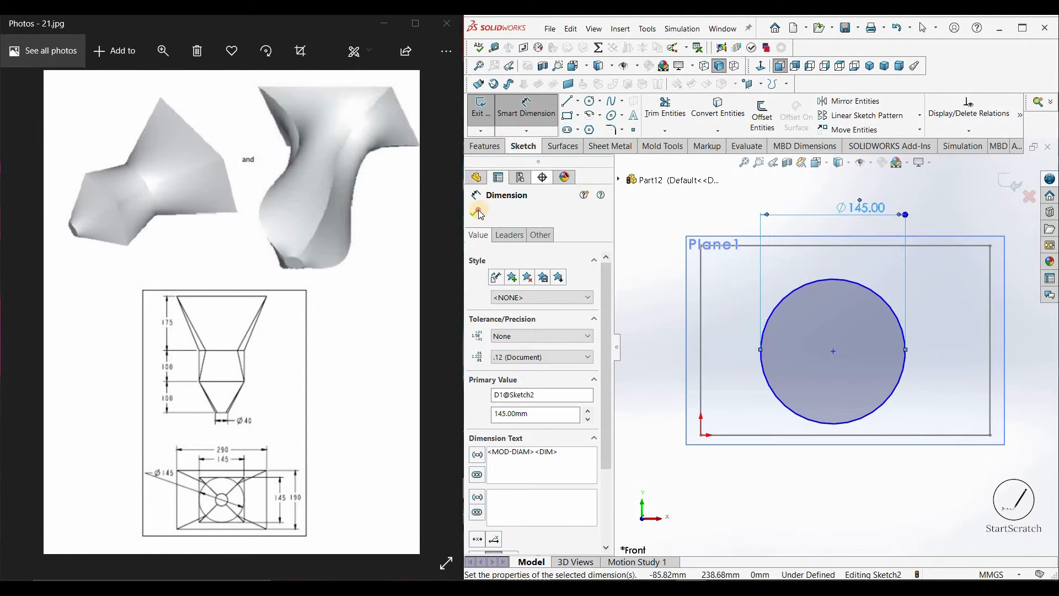
key(Escape)
Add a vertical relation between the circle's centre and the midpoint of the rectangle's upper edge
click(835, 349)
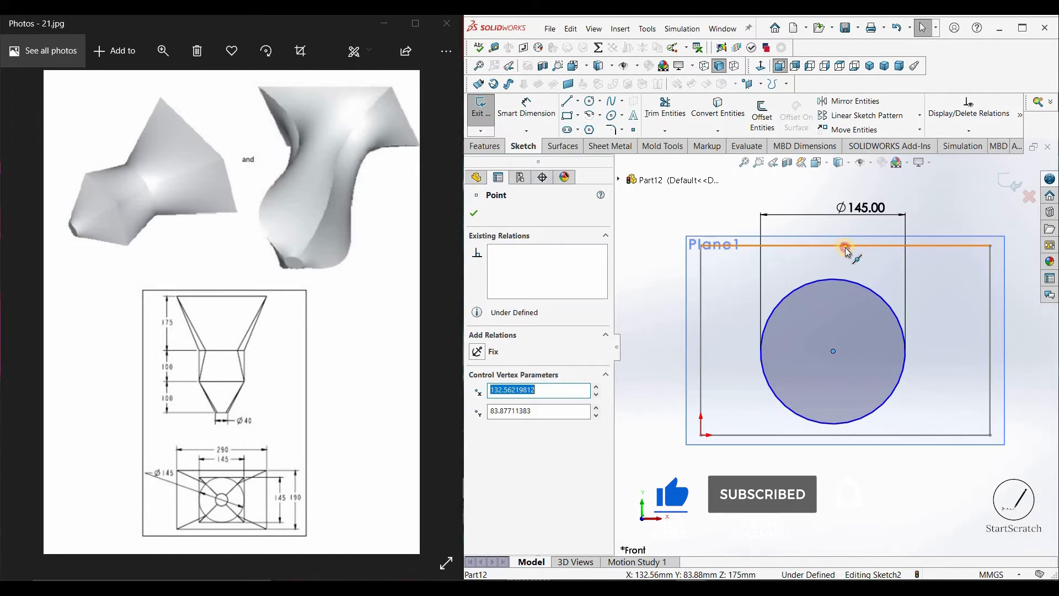
ctrl+click(845, 245)
click(477, 424)
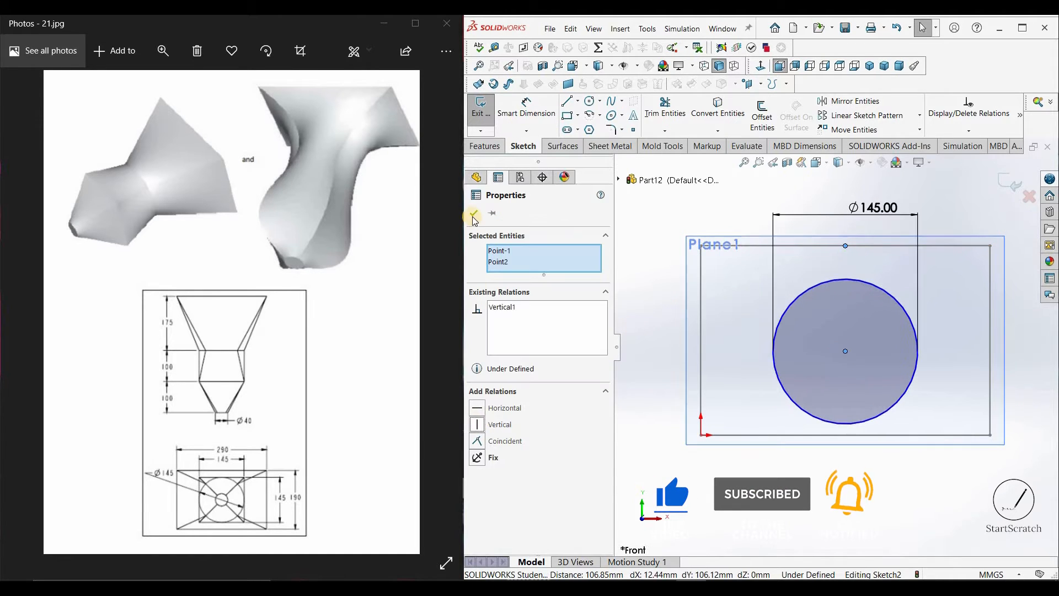
click(473, 213)
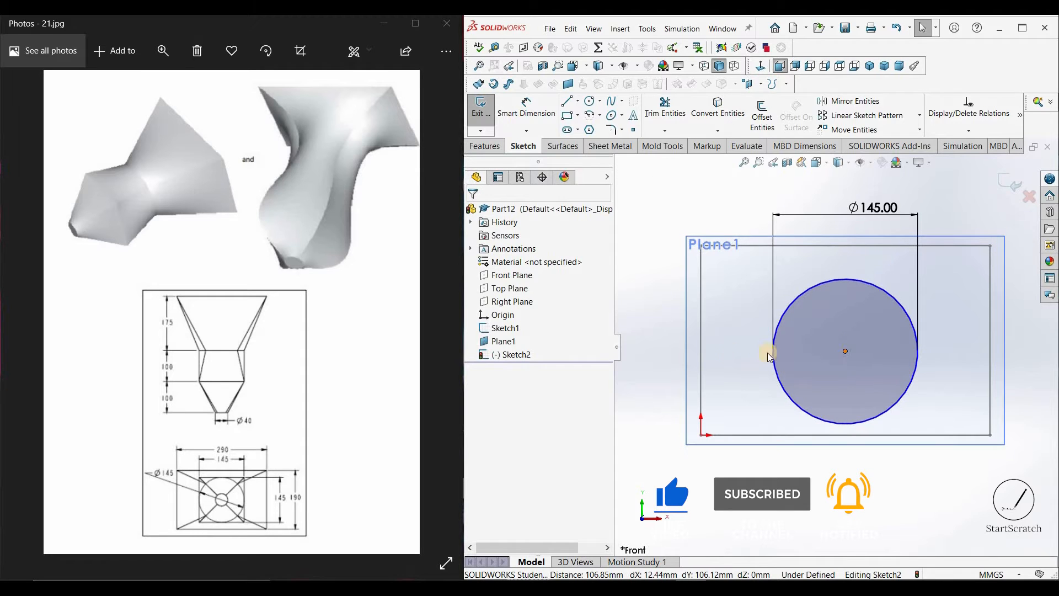
Add a horizontal relation between the circle's centre and the midpoint of the rectangle's left edge, and exit the sketch
click(700, 353)
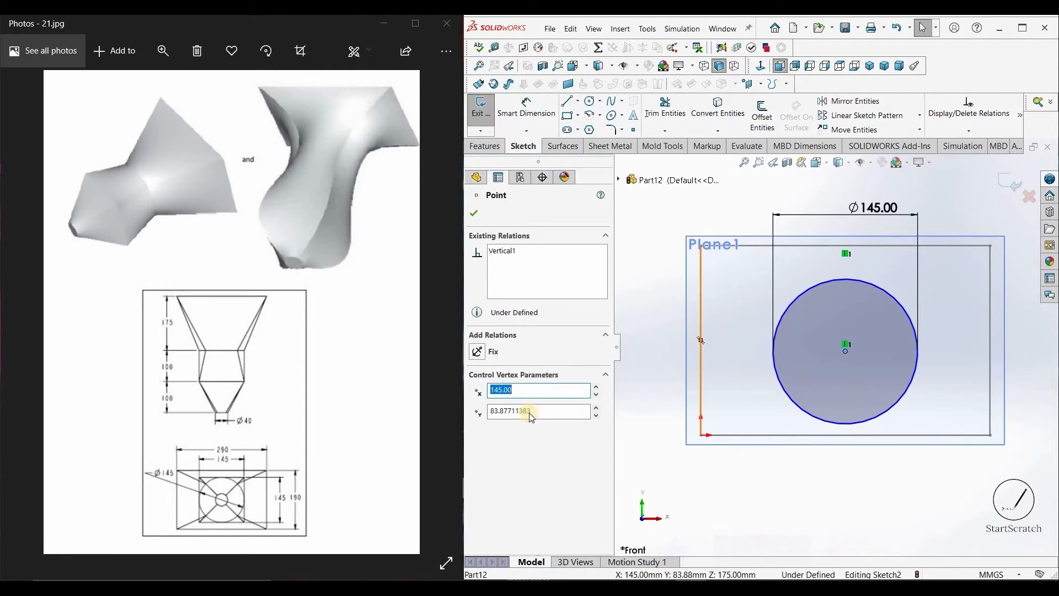
click(477, 409)
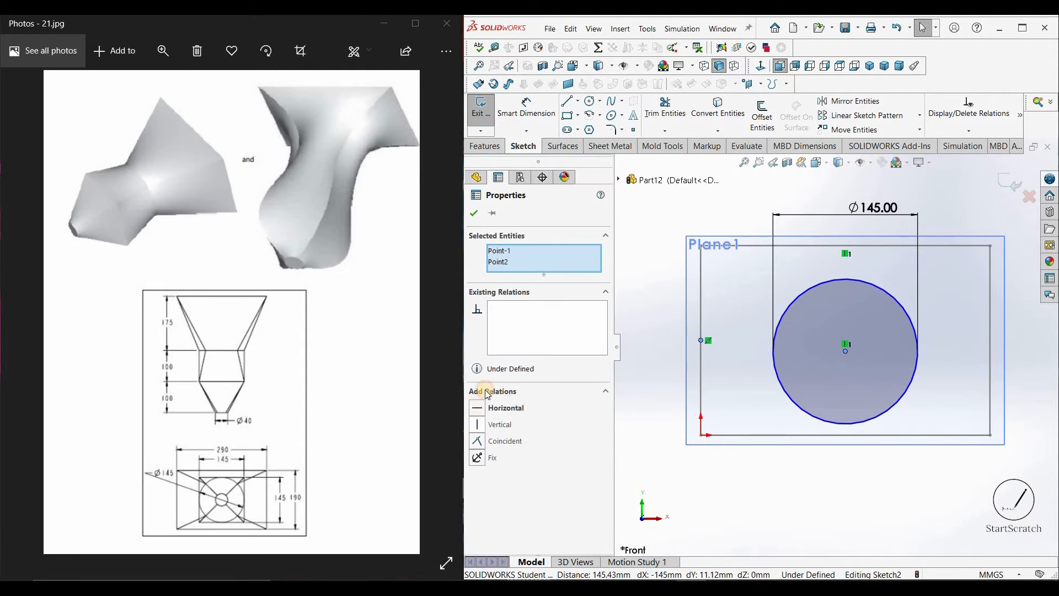
click(474, 212)
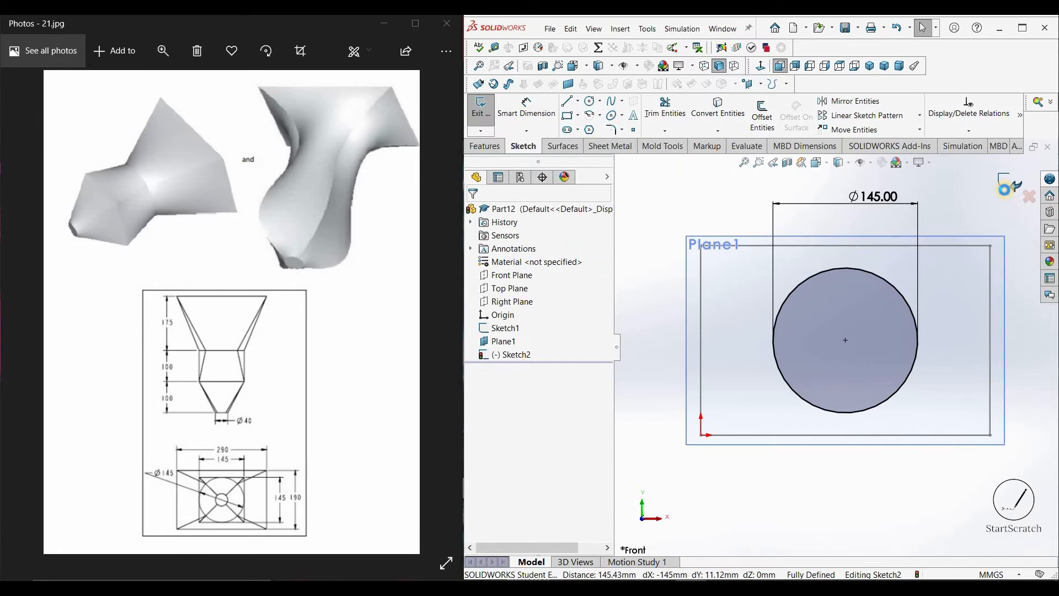
click(1004, 189)
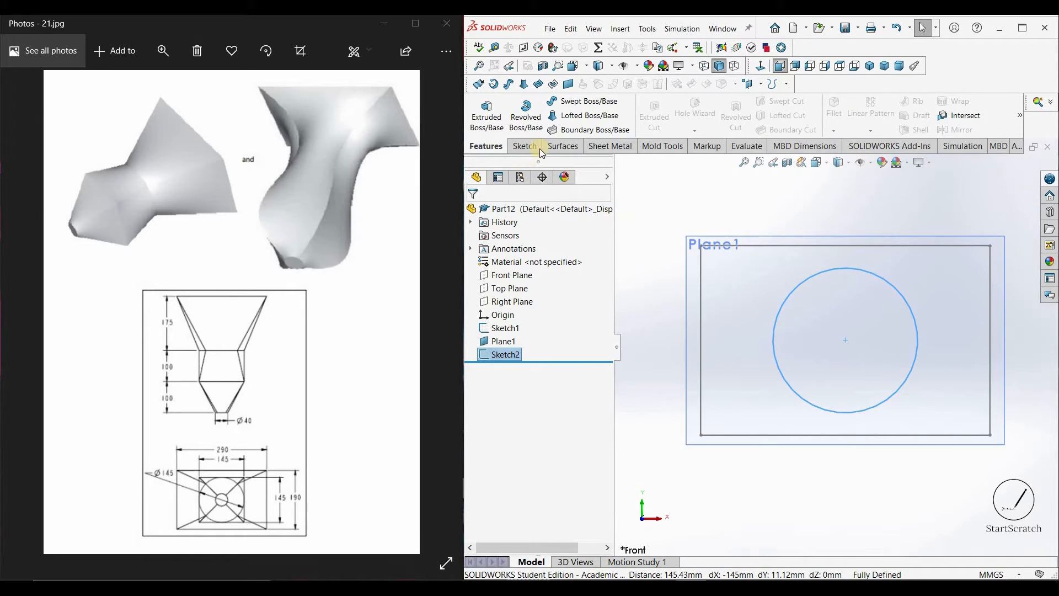
Start a reference plane based on Plane1 with an offset distance of 100 mm
click(971, 162)
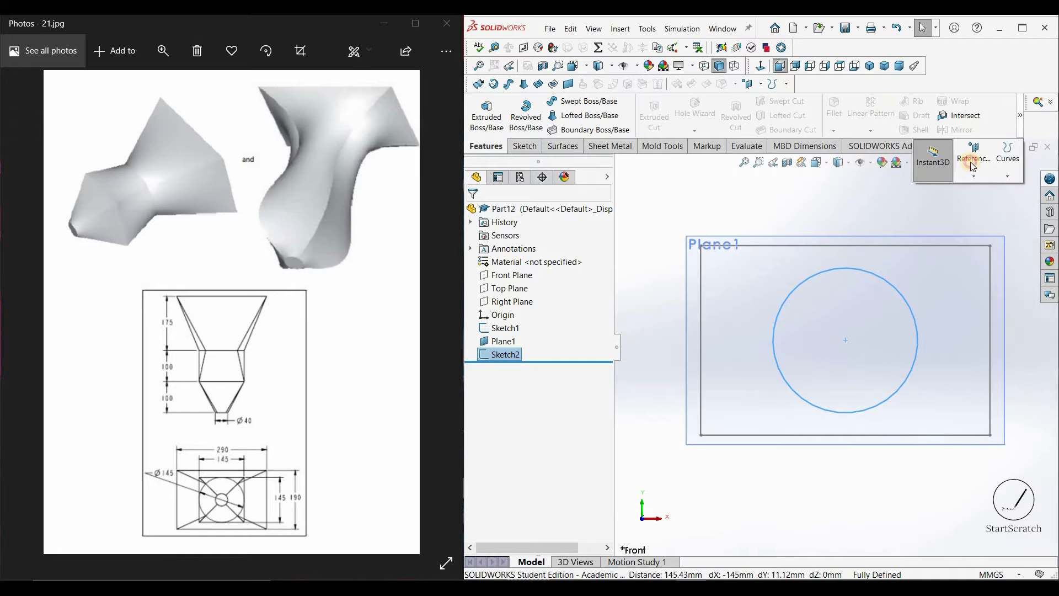
click(975, 189)
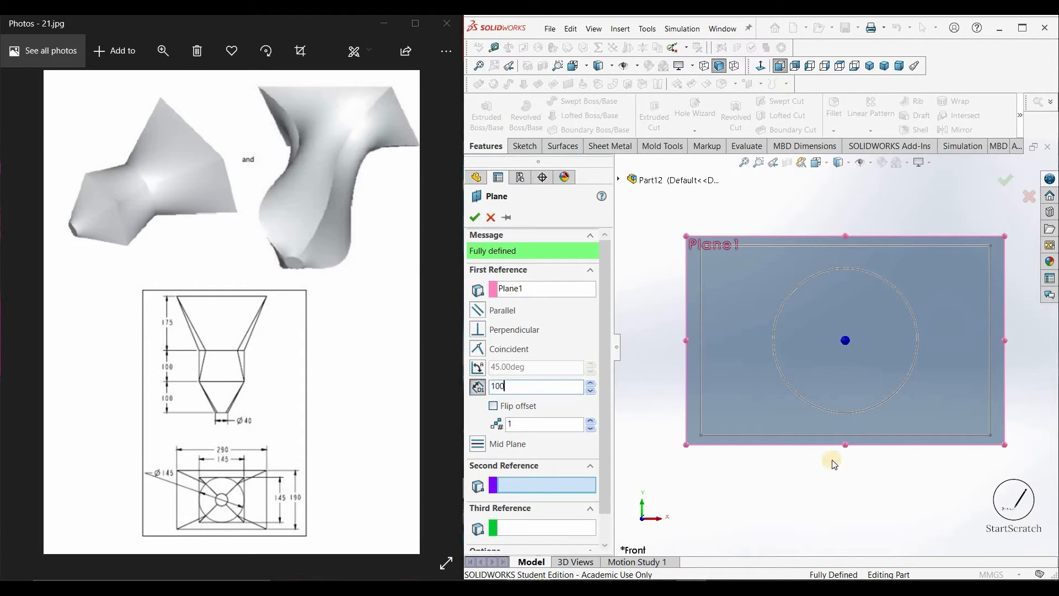
middle_drag(857, 464, 650, 422)
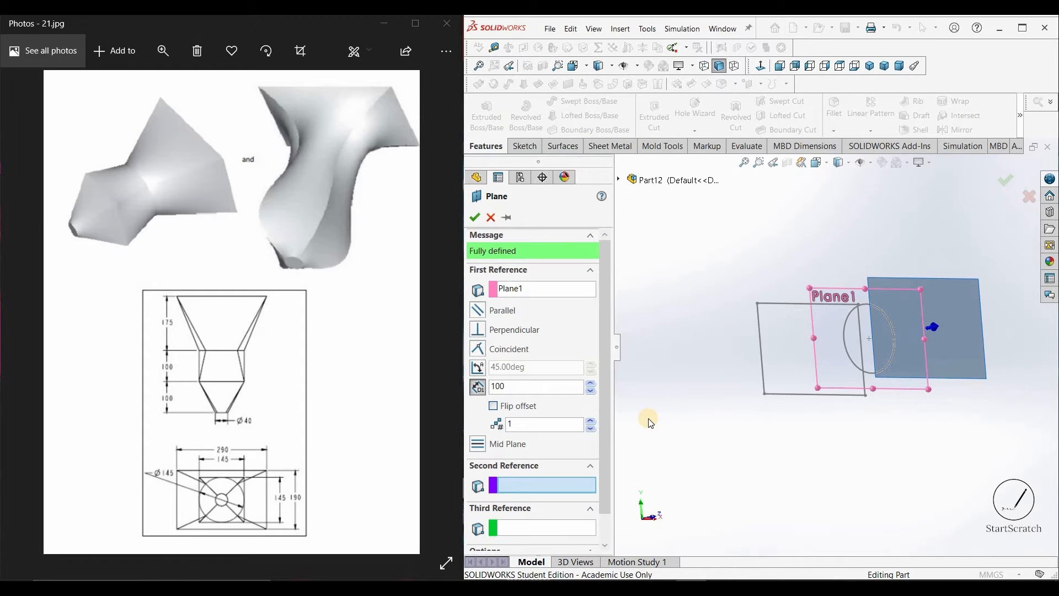
Set the new plane's offset from Plane1 to 275 mm and create the plane
scroll(536, 385, down, 3)
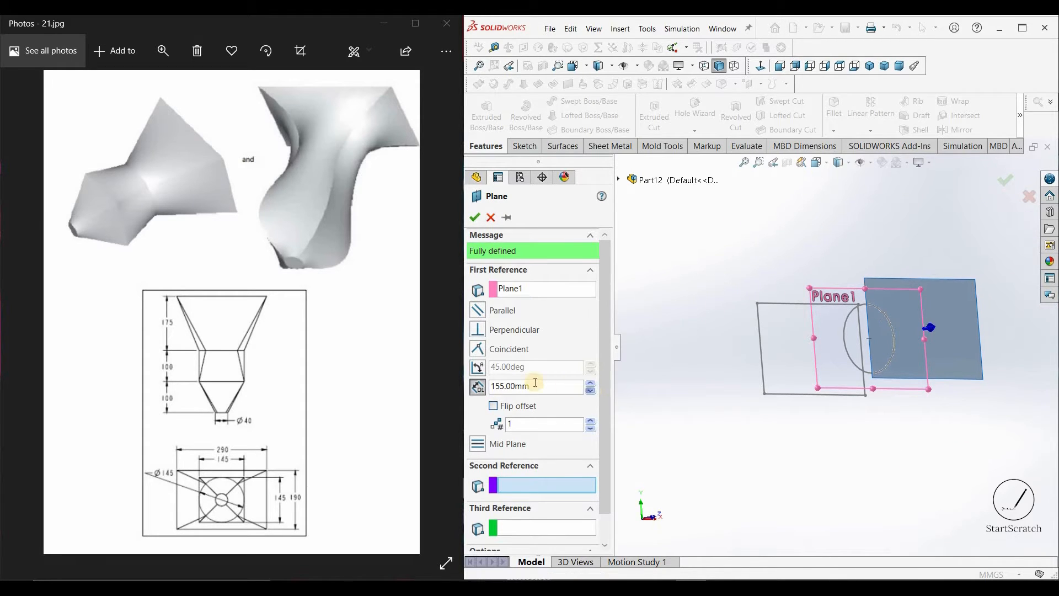
click(591, 387)
click(591, 387)
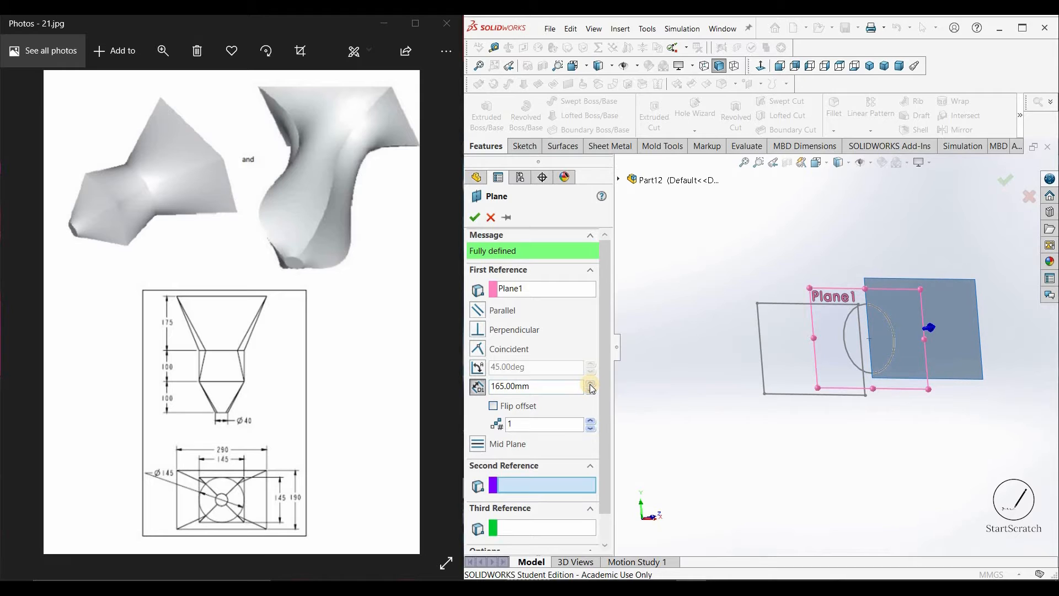
click(591, 388)
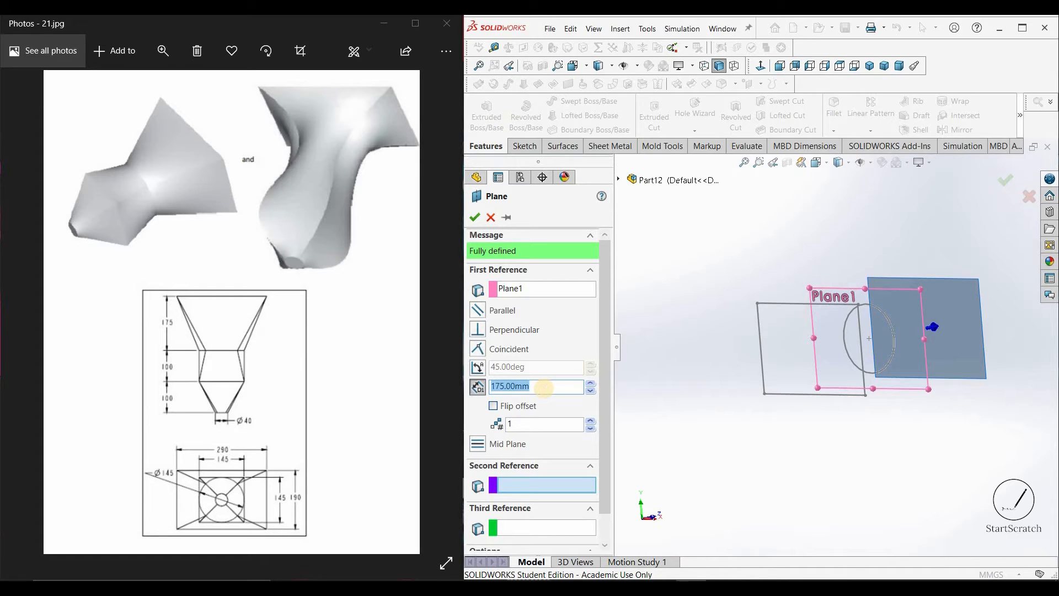
key(Return)
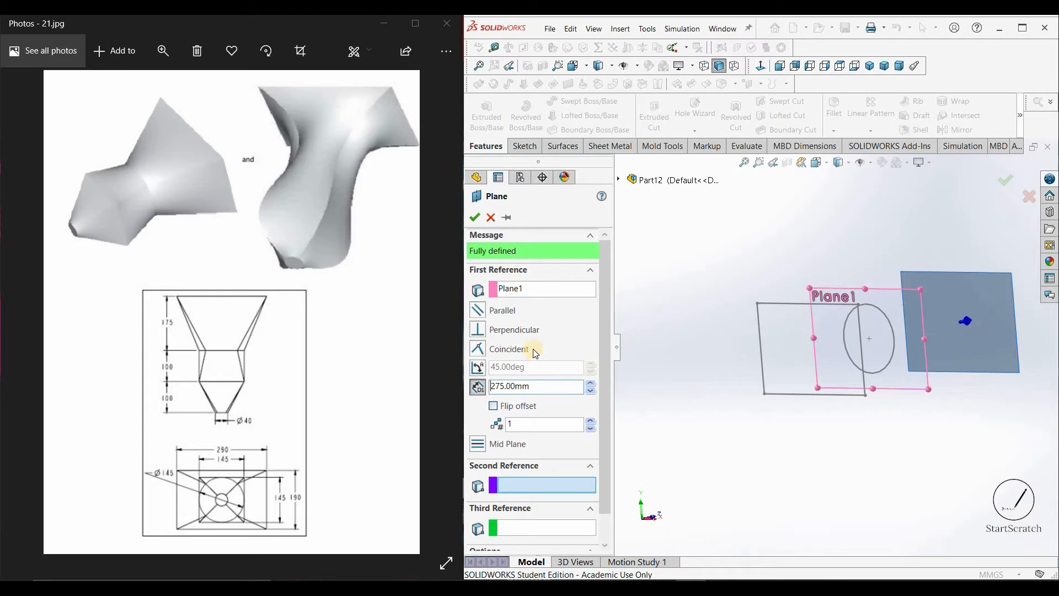
key(Return)
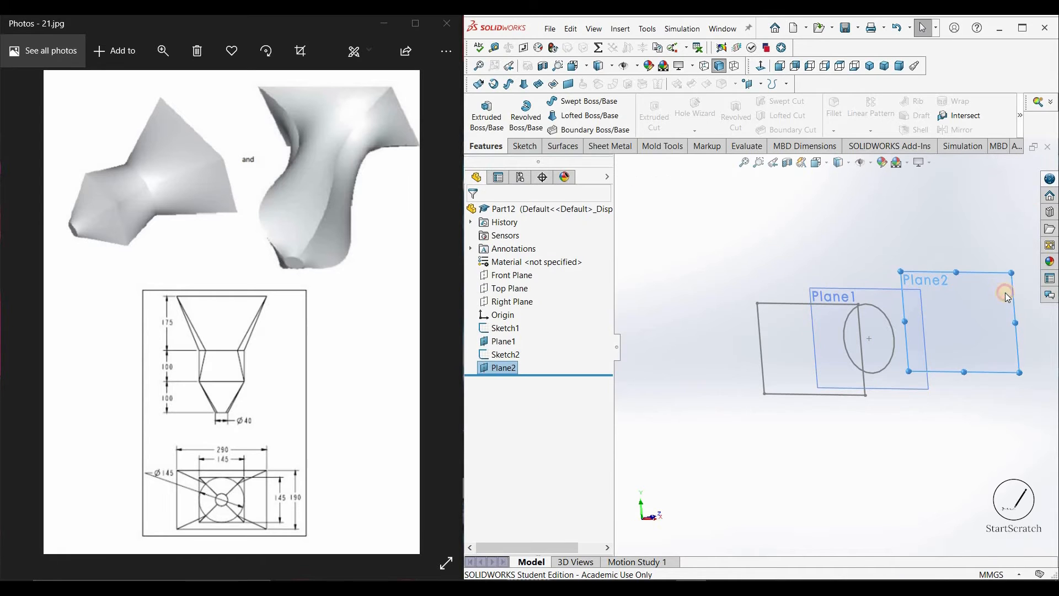
Change the offset distance between Plane1 and Plane2 to 100 mm
click(1004, 273)
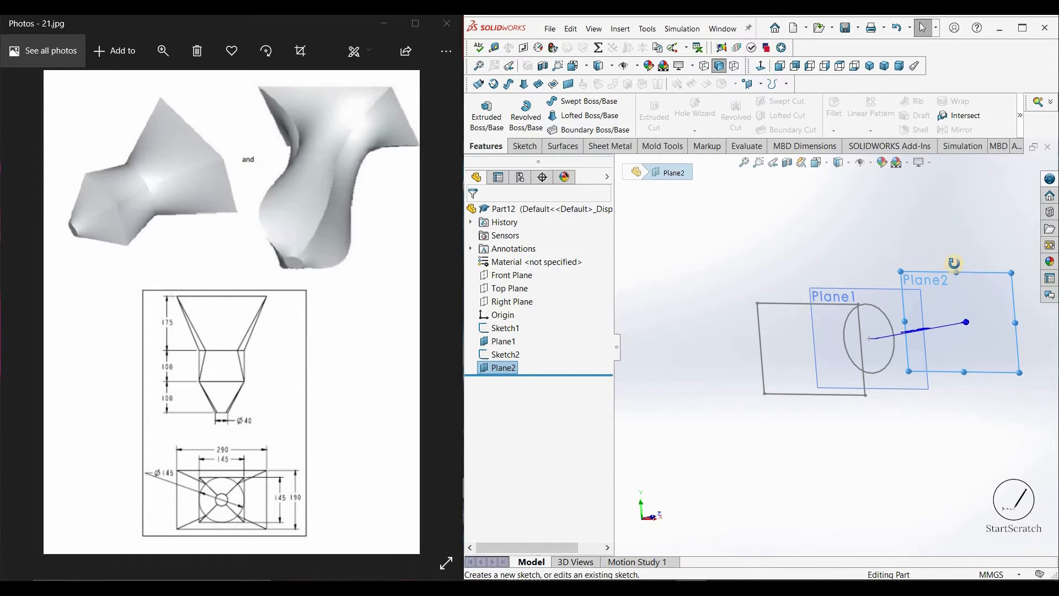
middle_drag(950, 265, 891, 273)
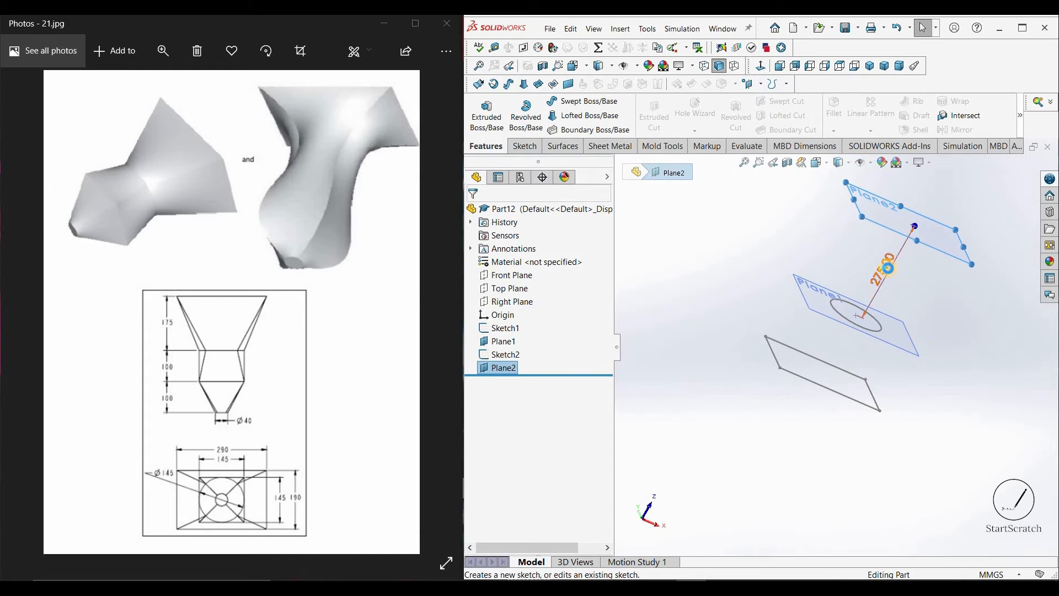
double_click(888, 268)
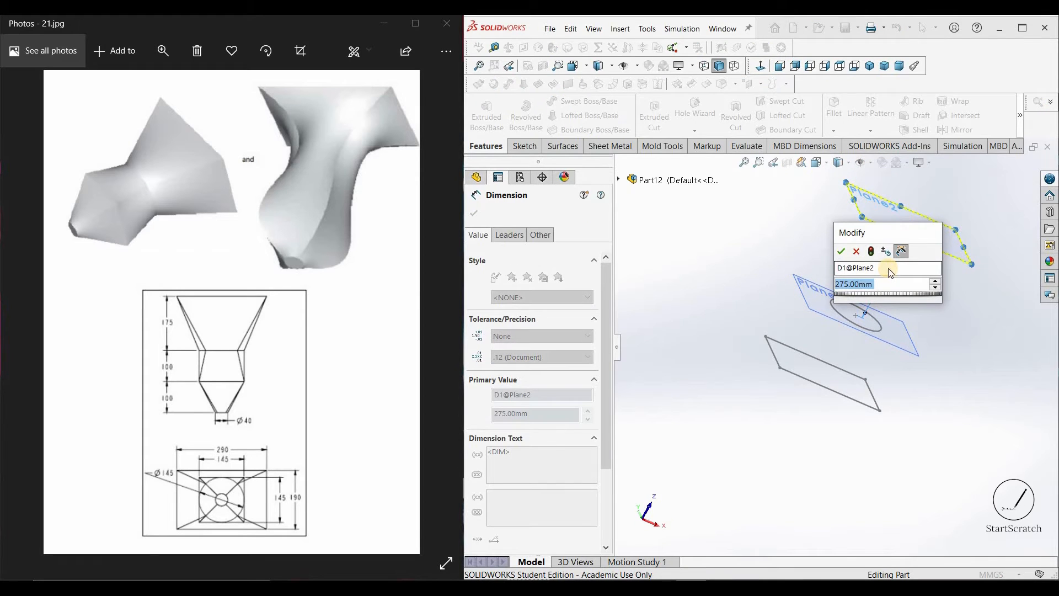
text(100)
key(Return)
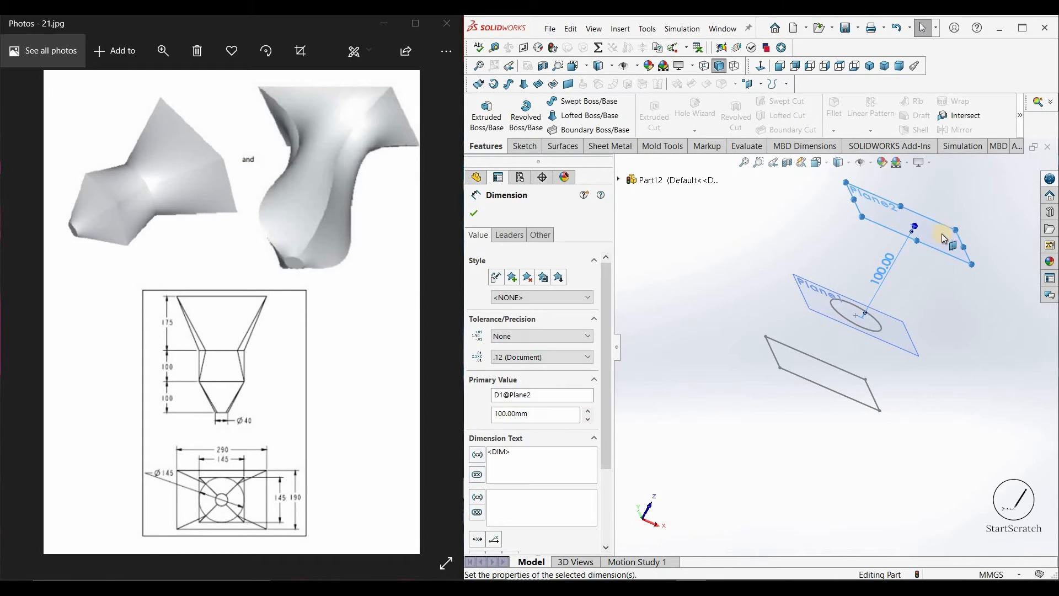
Sketch a corner rectangle about 169 mm wide on Plane2, roughly over the 145 mm circle
middle_drag(951, 283, 988, 301)
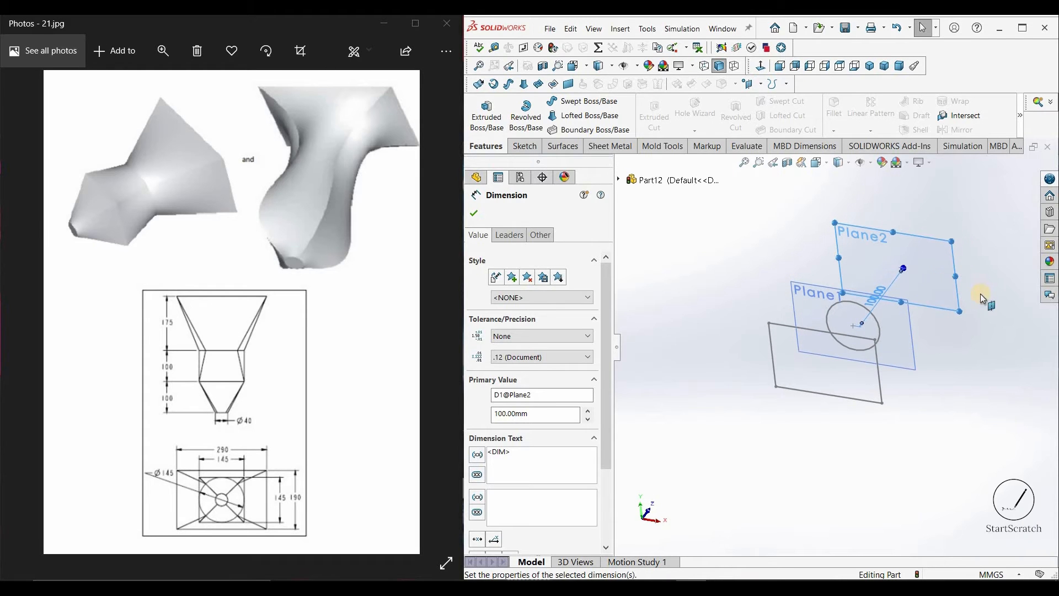
right_click(974, 310)
click(812, 256)
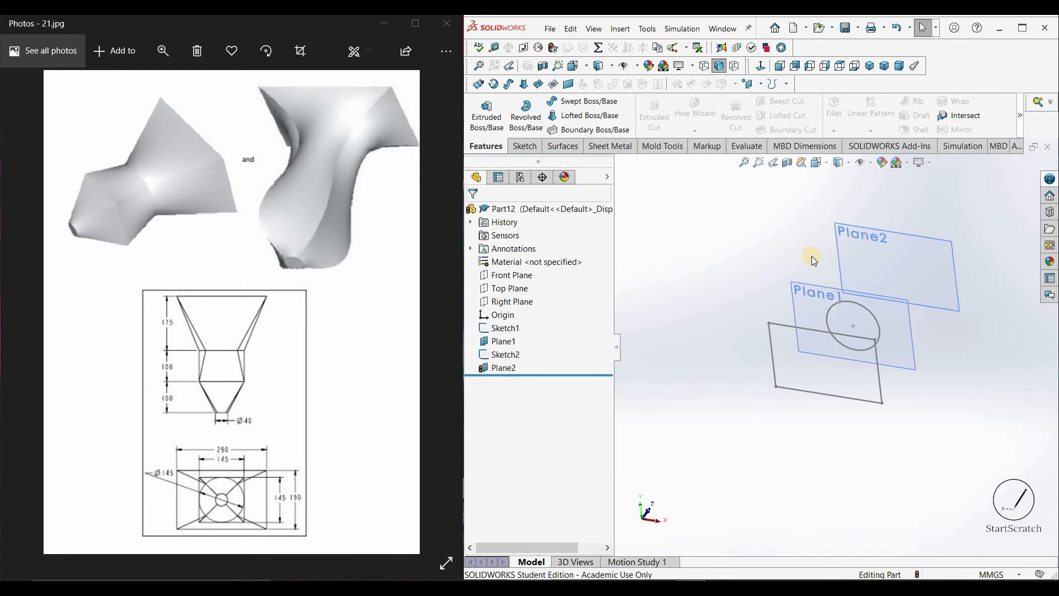
key(space)
click(858, 270)
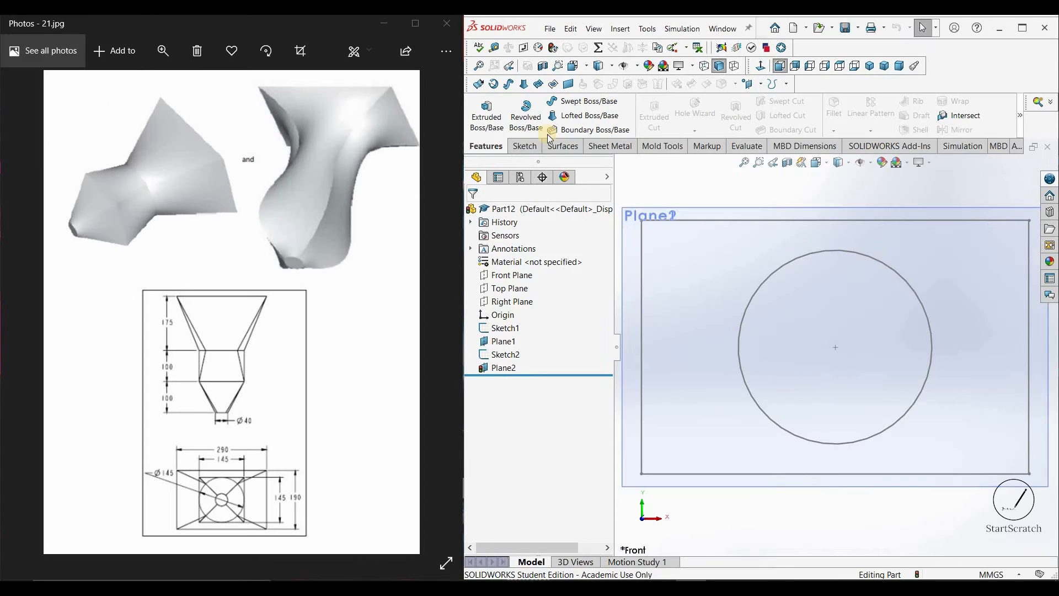
click(524, 146)
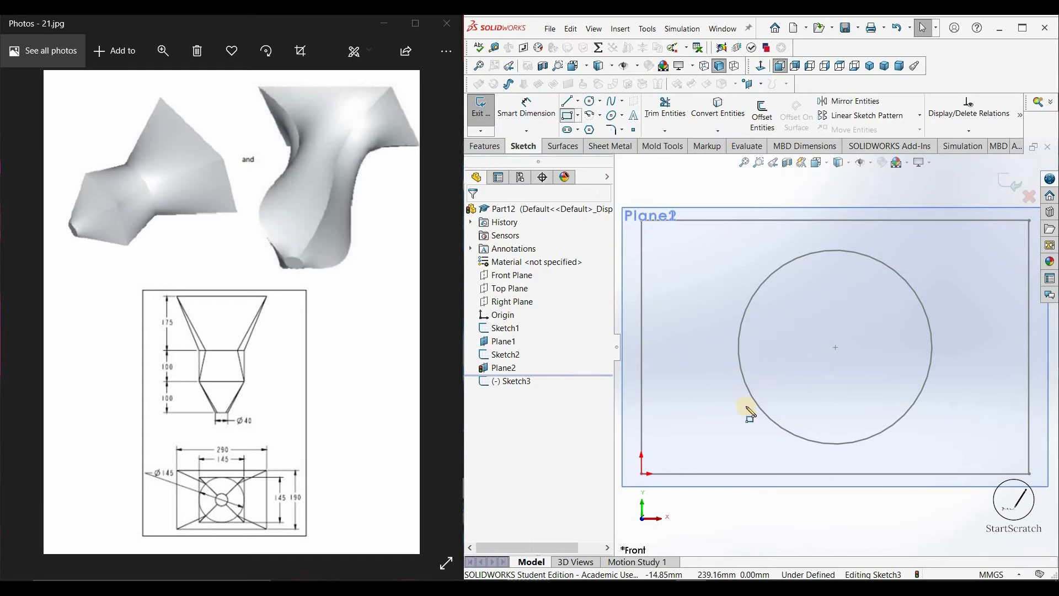
click(718, 437)
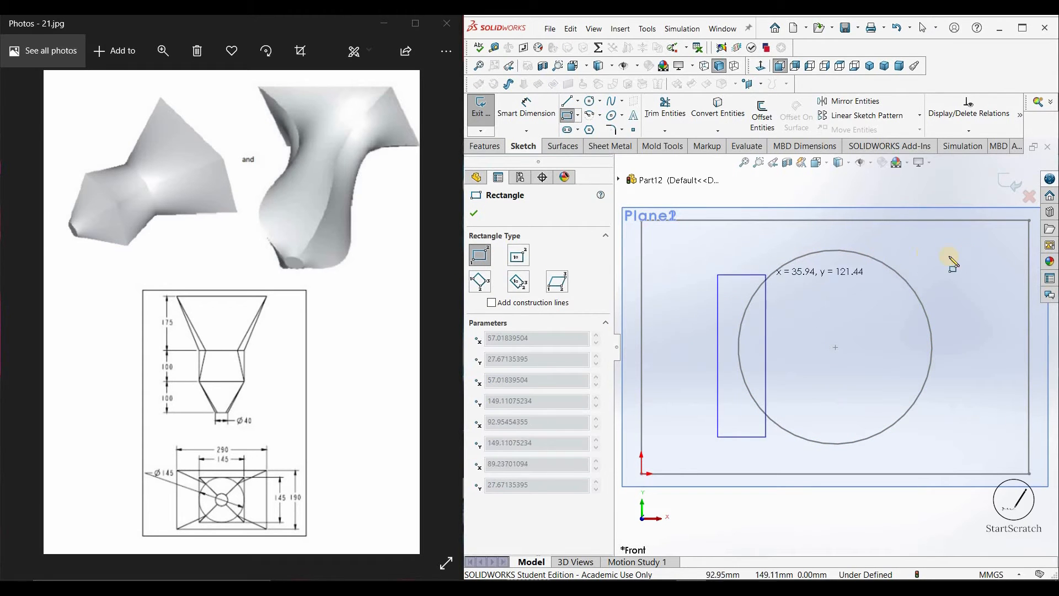
click(942, 256)
Dimension the new rectangle's upper edge and vertical side to 145 mm each
click(525, 108)
click(766, 257)
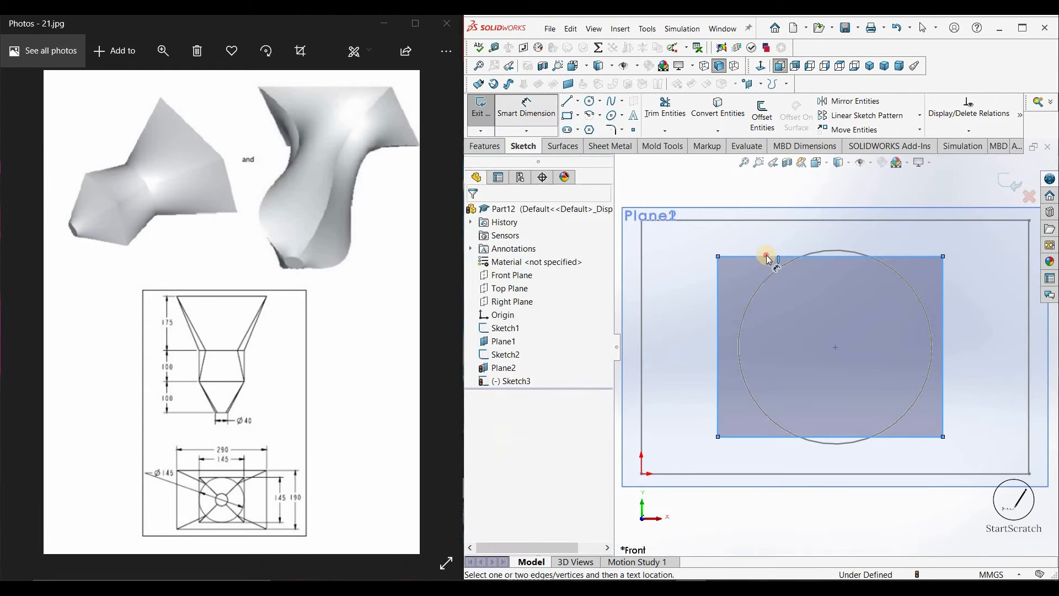
click(763, 241)
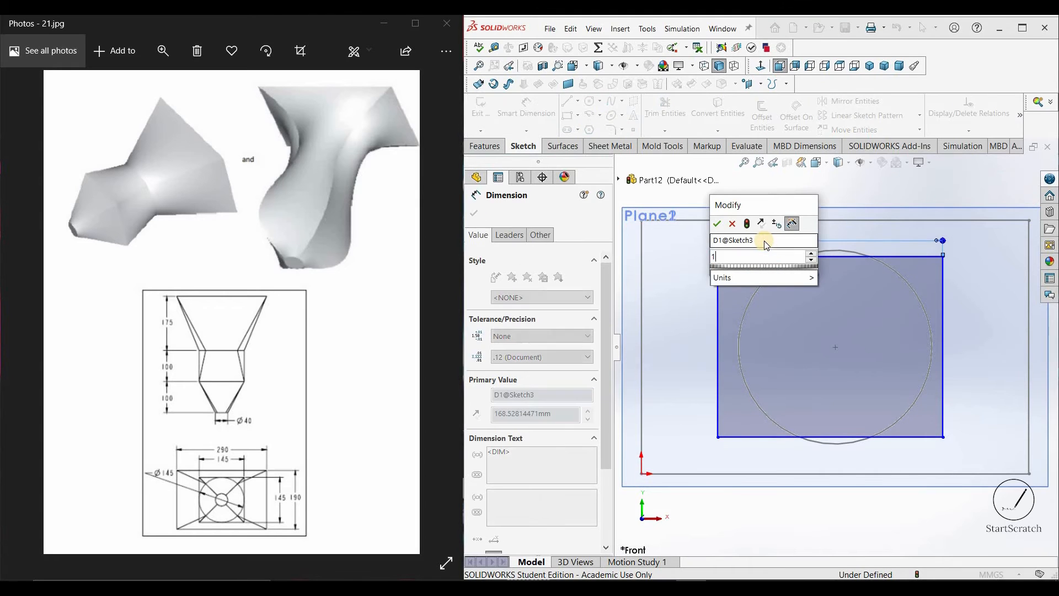
text(145)
key(Return)
click(942, 305)
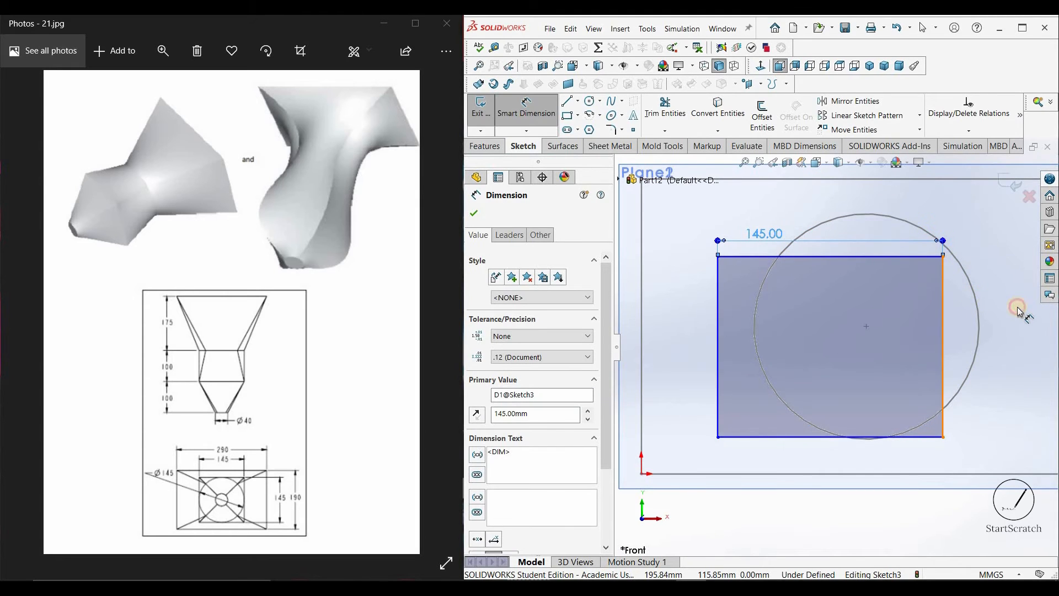
click(1017, 306)
text(145)
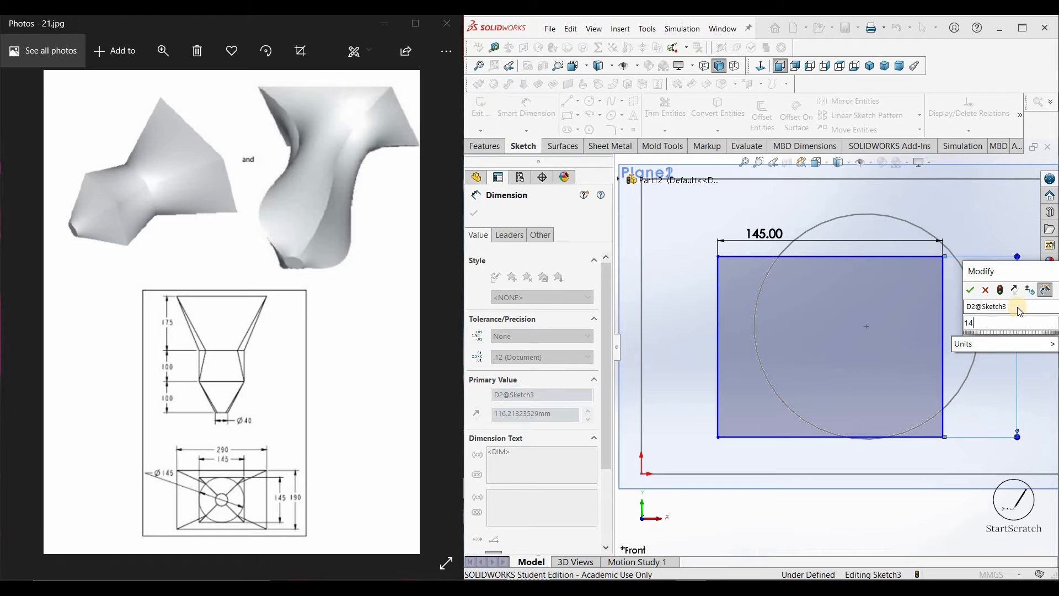
key(Return)
click(472, 217)
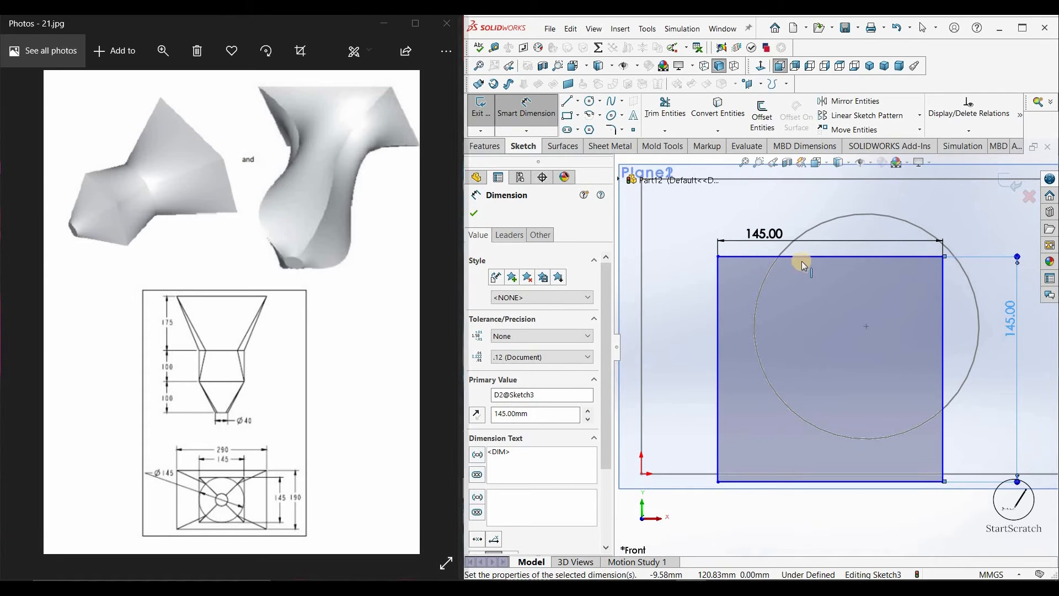
Centre the square in the large rectangle with vertical and horizontal relations between their upper-edge and left-edge midpoints, and exit the sketch
click(831, 257)
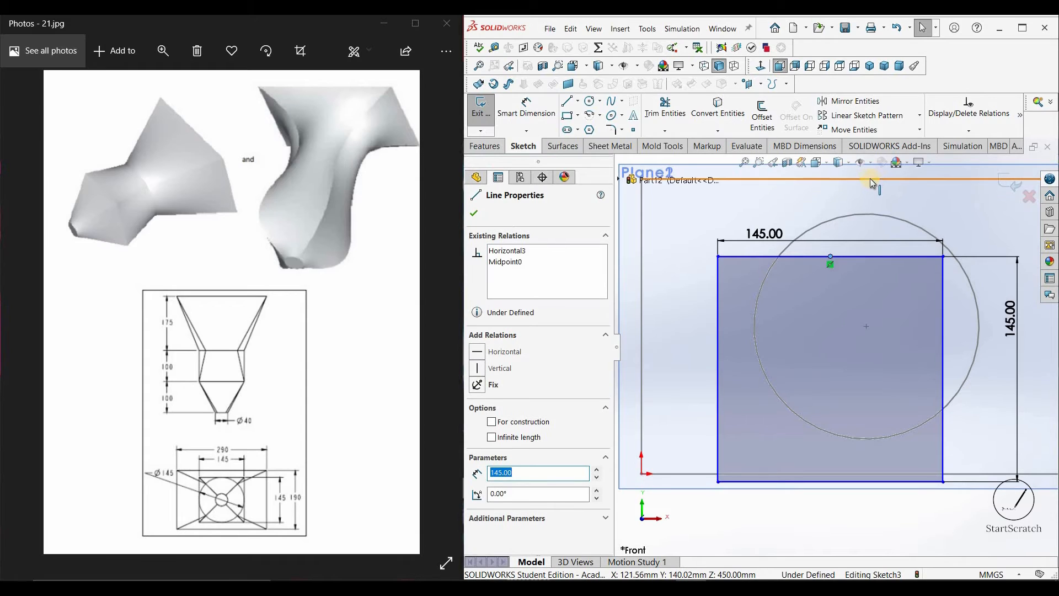
click(476, 425)
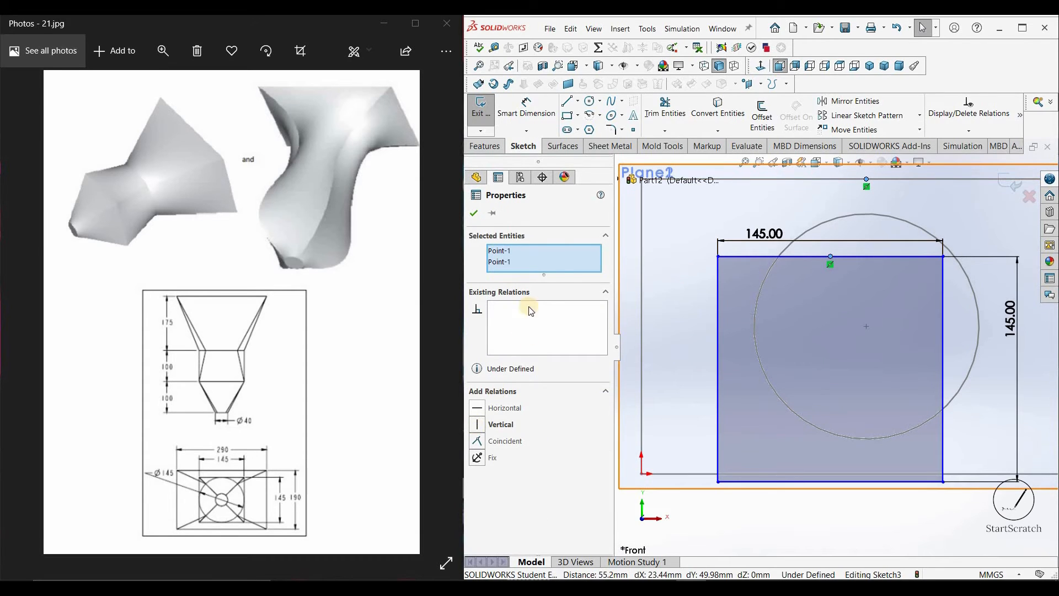
click(749, 389)
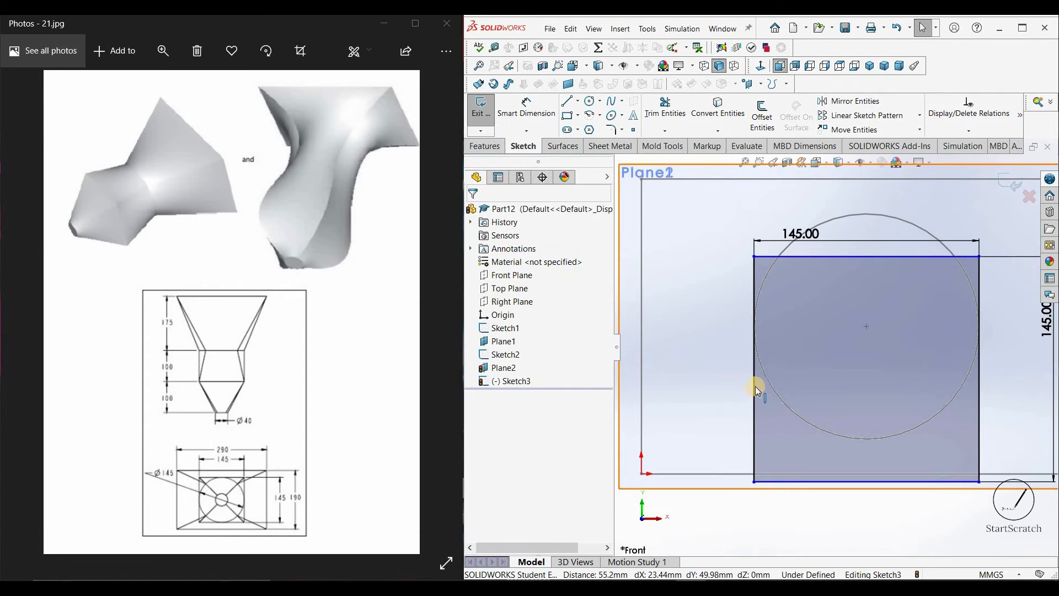
click(643, 323)
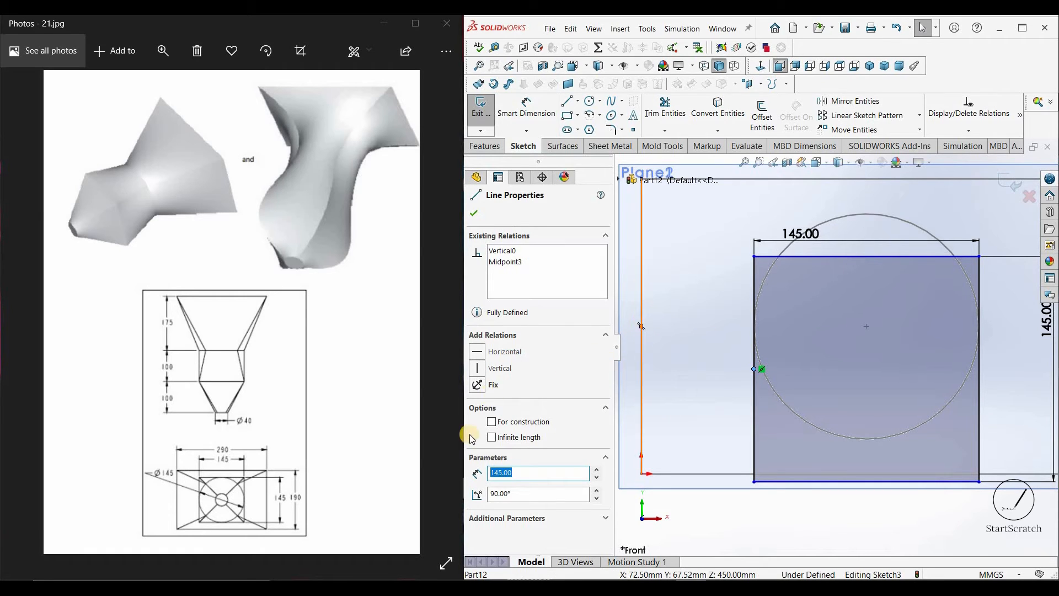
click(477, 407)
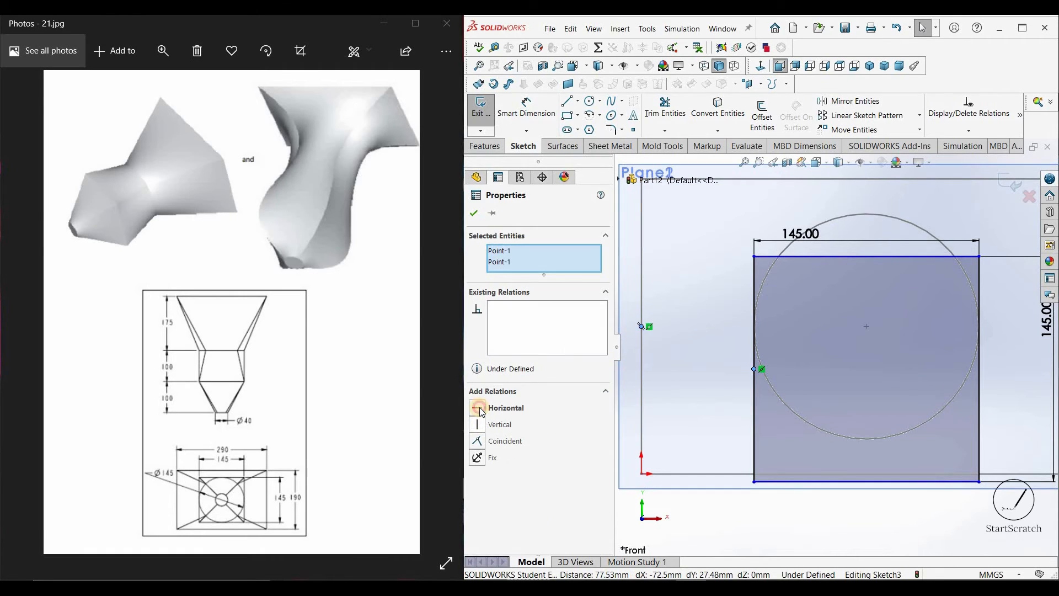
click(474, 213)
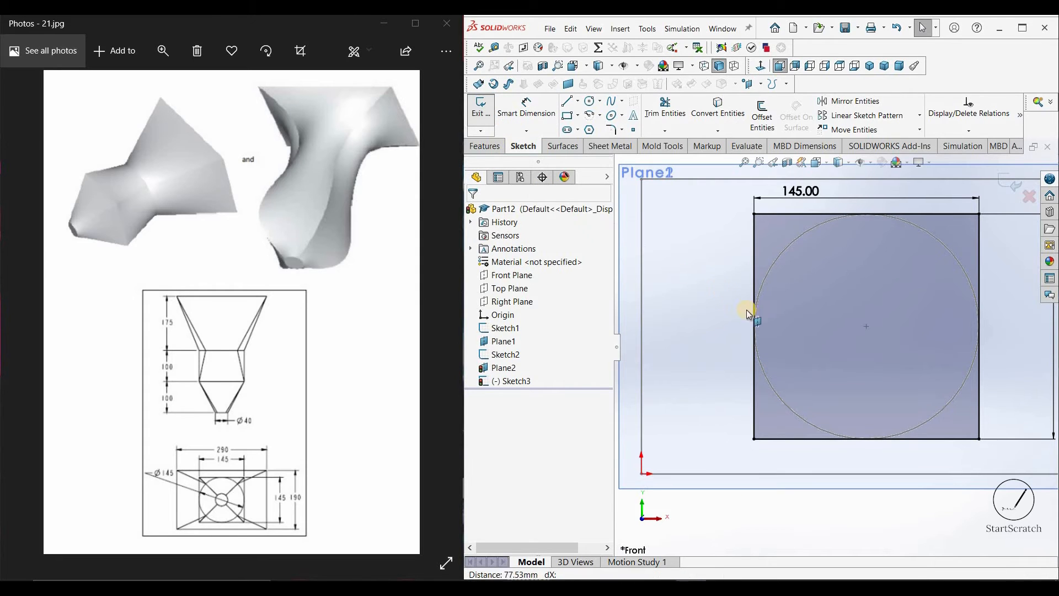
double_click(760, 319)
scroll(766, 317, up, 3)
mouse_move(812, 320)
middle_down()
mouse_move(826, 332)
mouse_move(868, 319)
mouse_move(925, 195)
mouse_move(750, 130)
middle_up()
Create a reference plane offset 100 mm from Plane2, on the side away from Plane1
click(749, 130)
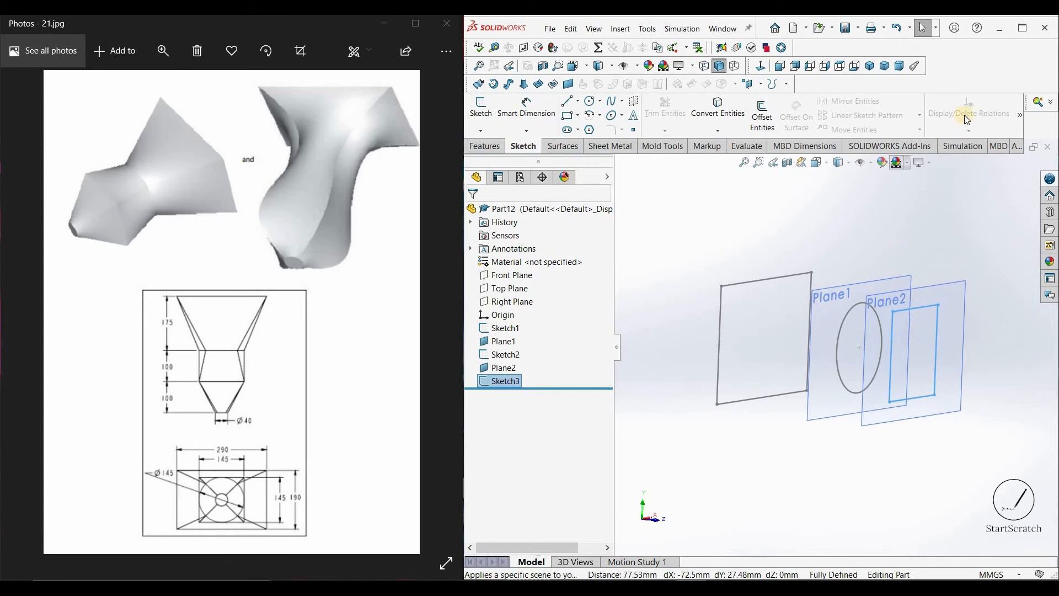
click(1021, 124)
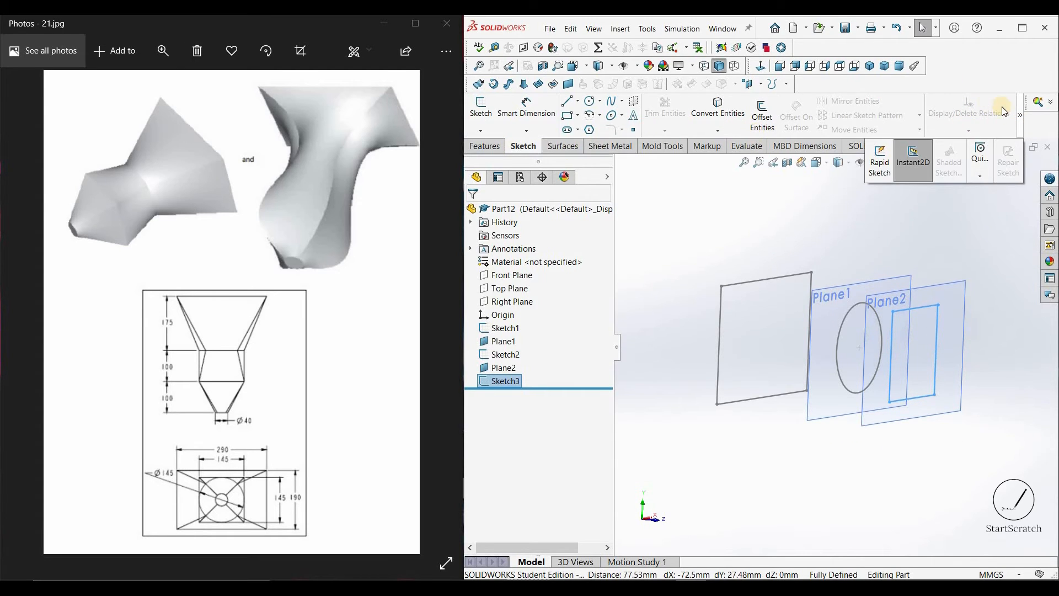
click(1020, 116)
click(973, 164)
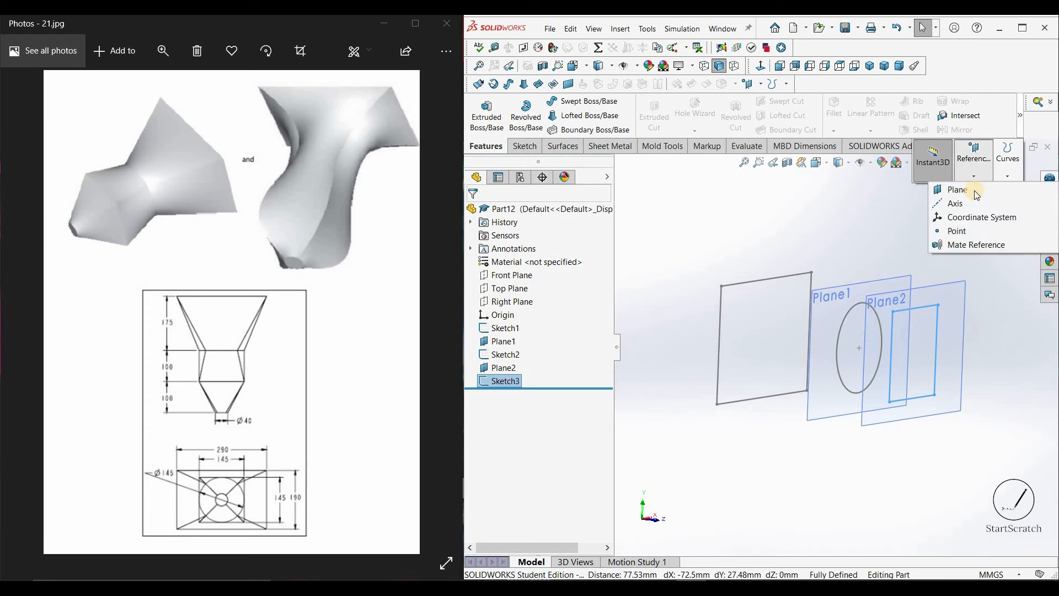
click(974, 190)
click(958, 313)
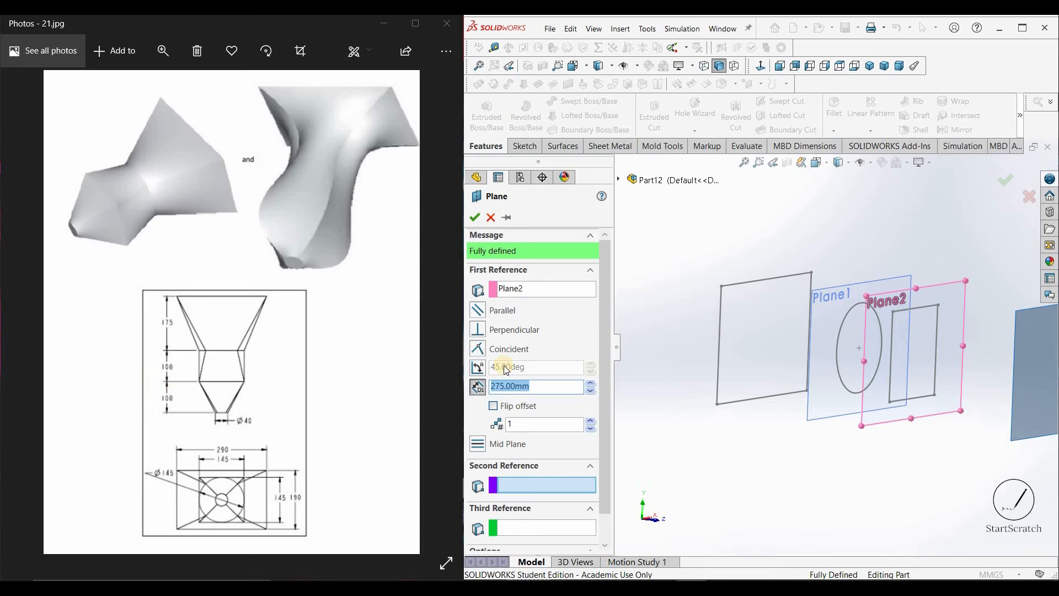
text(100)
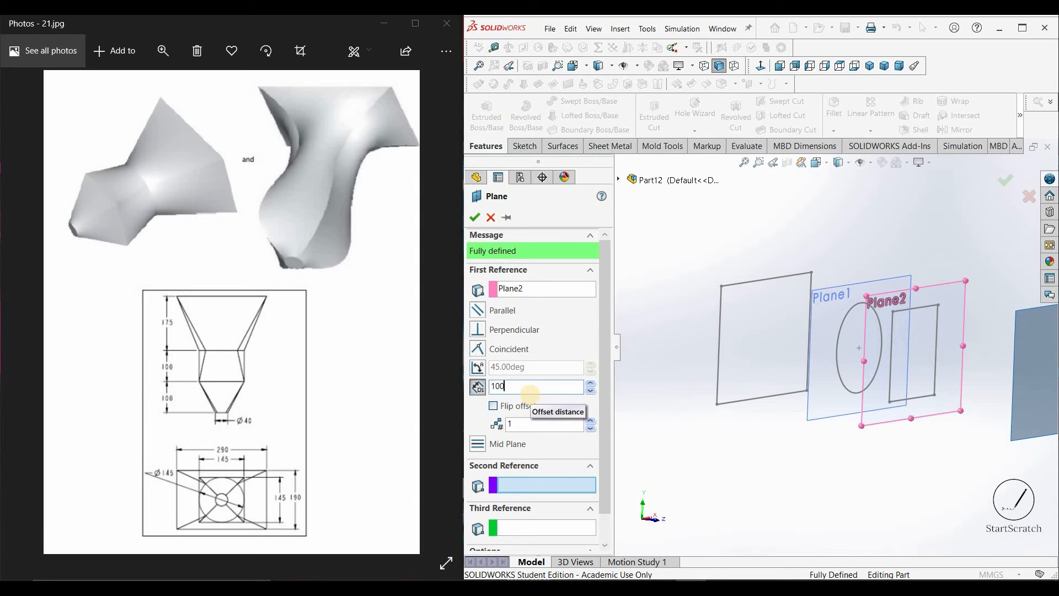
key(Return)
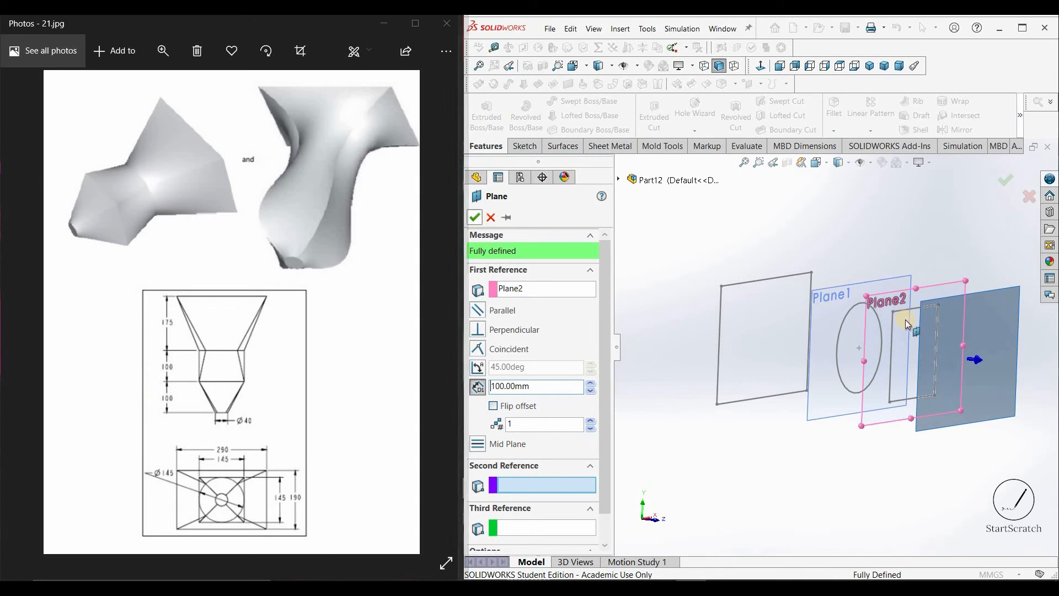
right_click(1003, 377)
Sketch a circle about 63 mm in diameter on Plane3, centred on the centre of the 145 mm circle
right_click(980, 366)
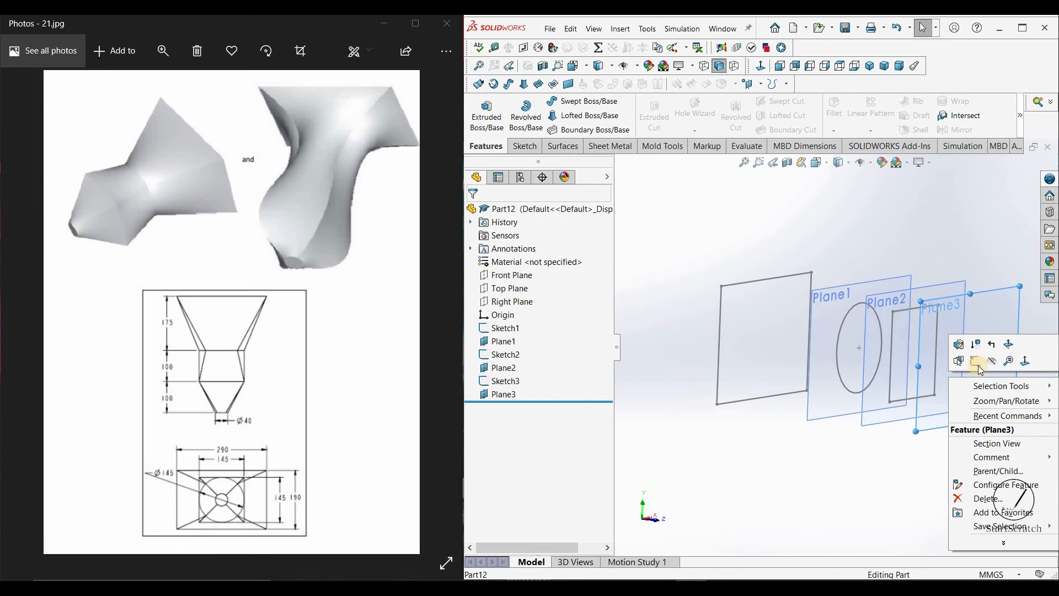
click(979, 366)
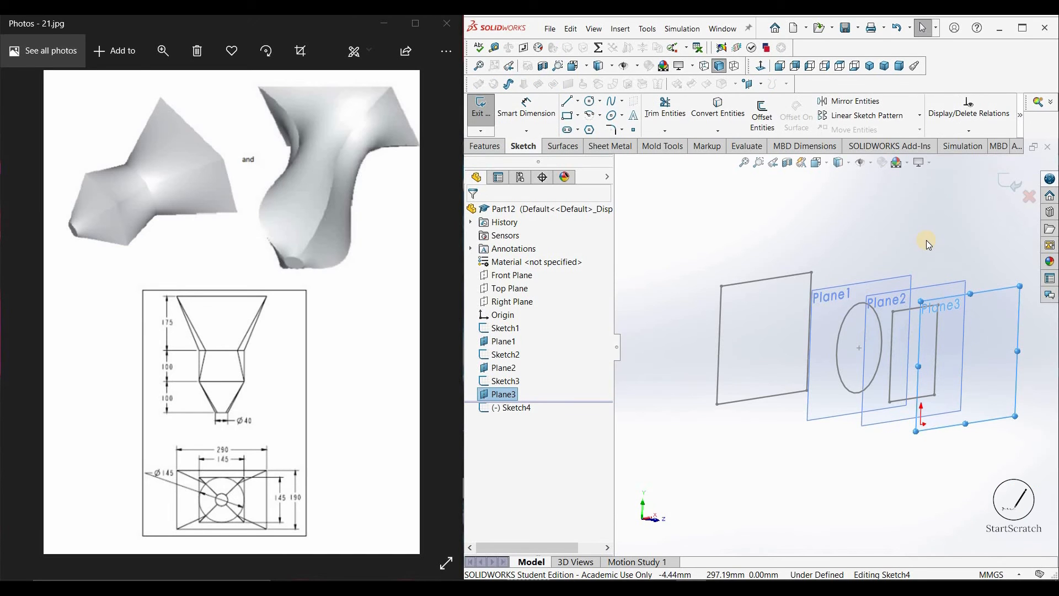
key(space)
click(856, 380)
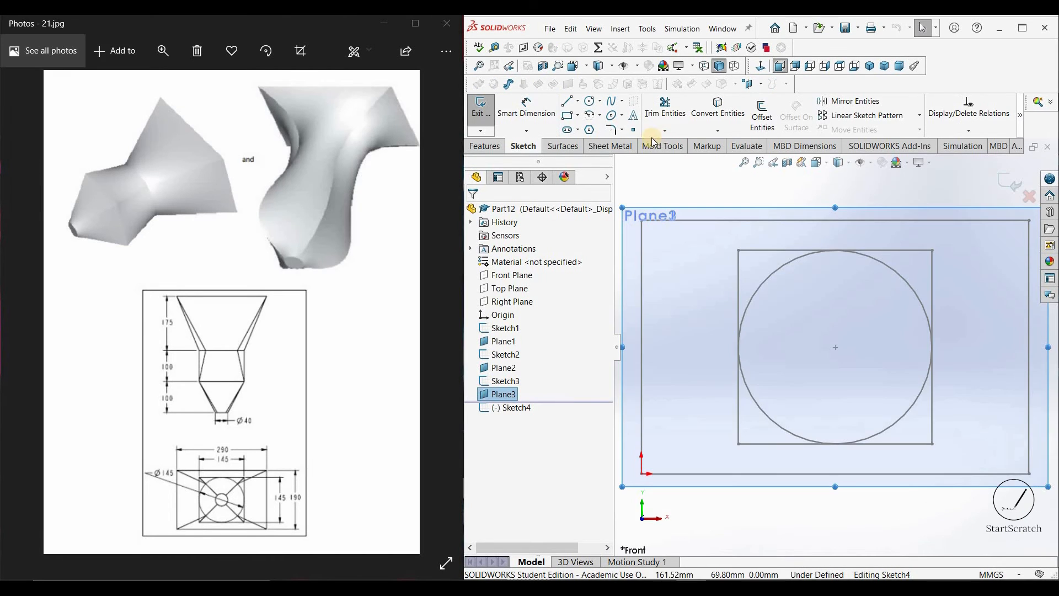
click(591, 101)
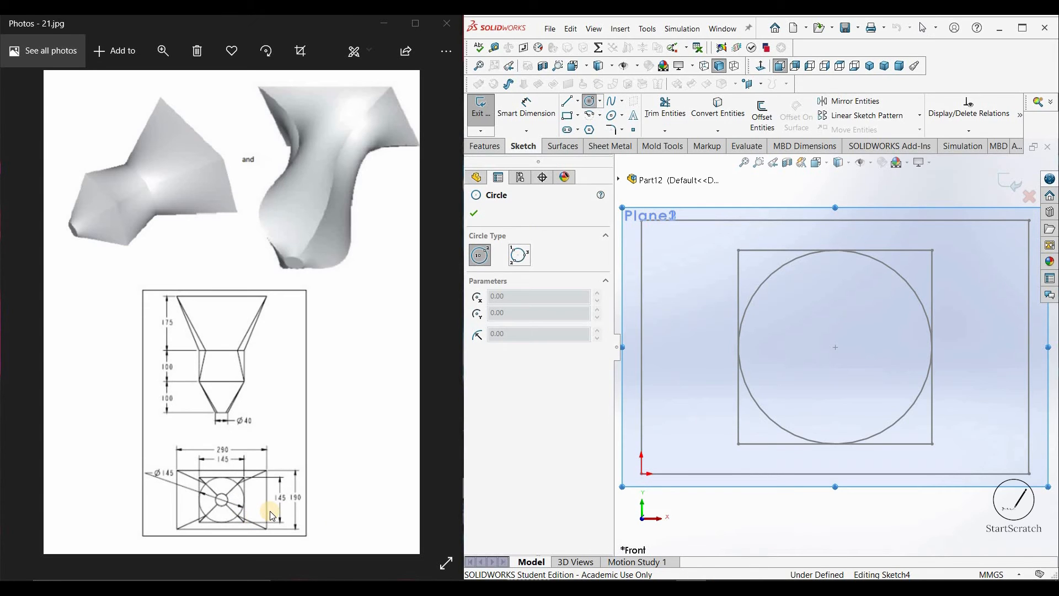
click(835, 347)
click(862, 380)
Dimension the small circle's diameter to 40 mm and exit the sketch
click(536, 121)
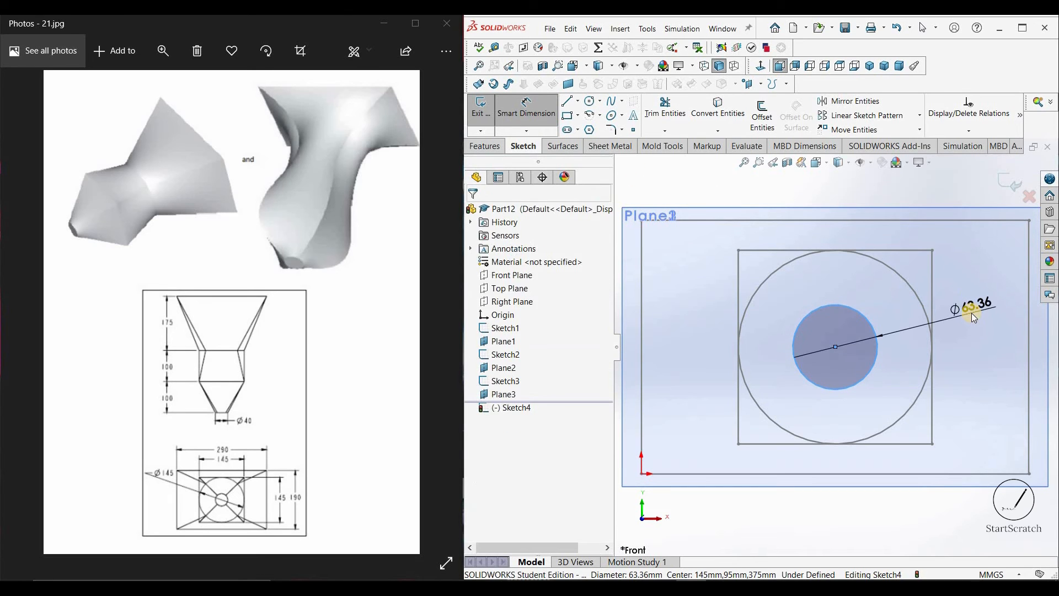
click(972, 312)
text(40)
key(Return)
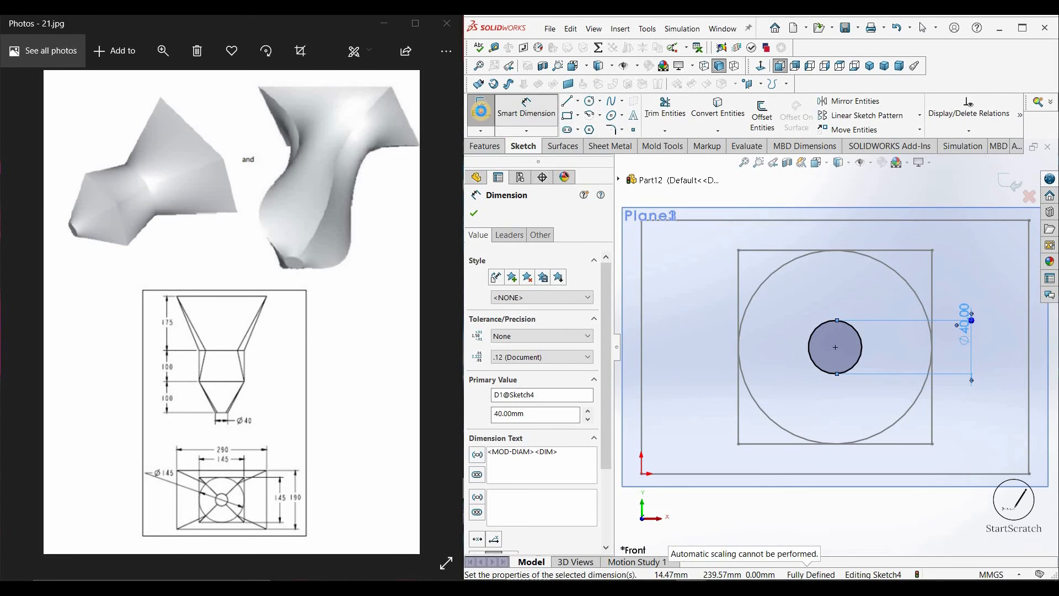
click(783, 276)
key(ctrl+b)
Loft a solid through the large rectangle, the 145 mm circle, the 145 mm square and the 40 mm circle, in that order
scroll(762, 221, up, 4)
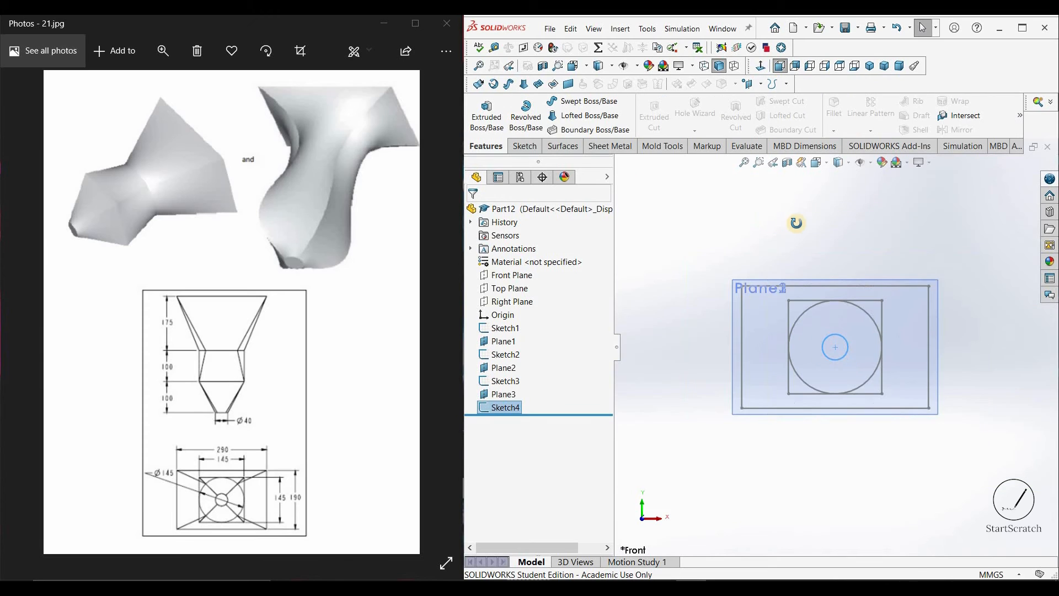
click(811, 225)
middle_drag(668, 173, 717, 185)
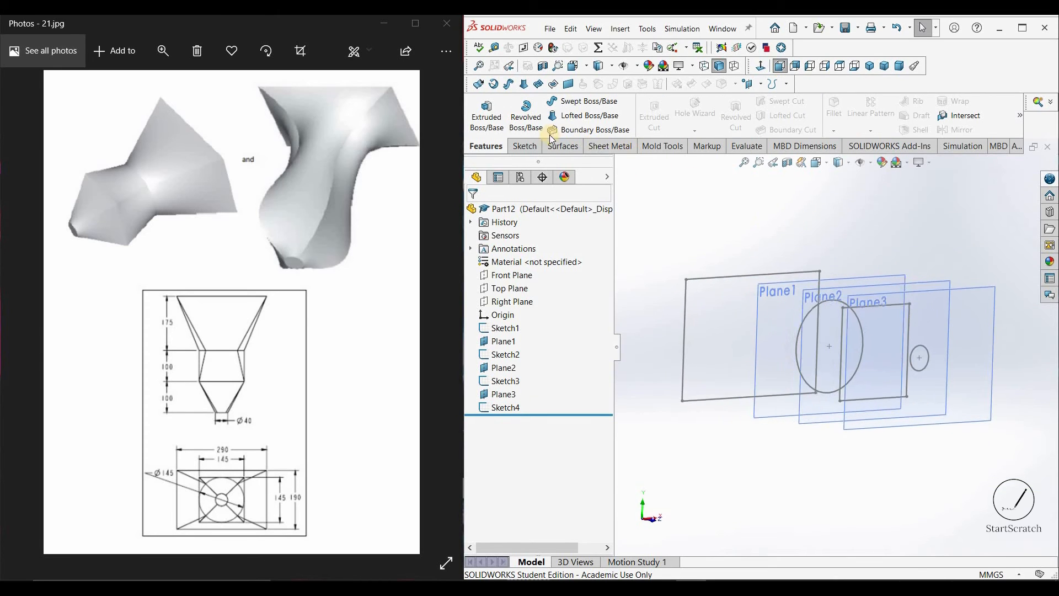
click(619, 117)
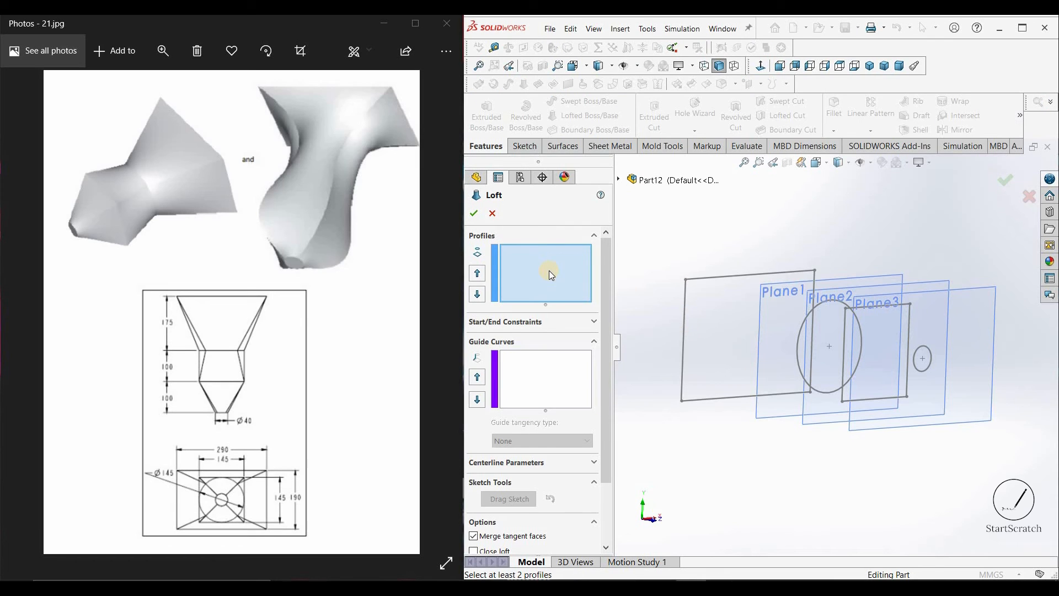
click(683, 347)
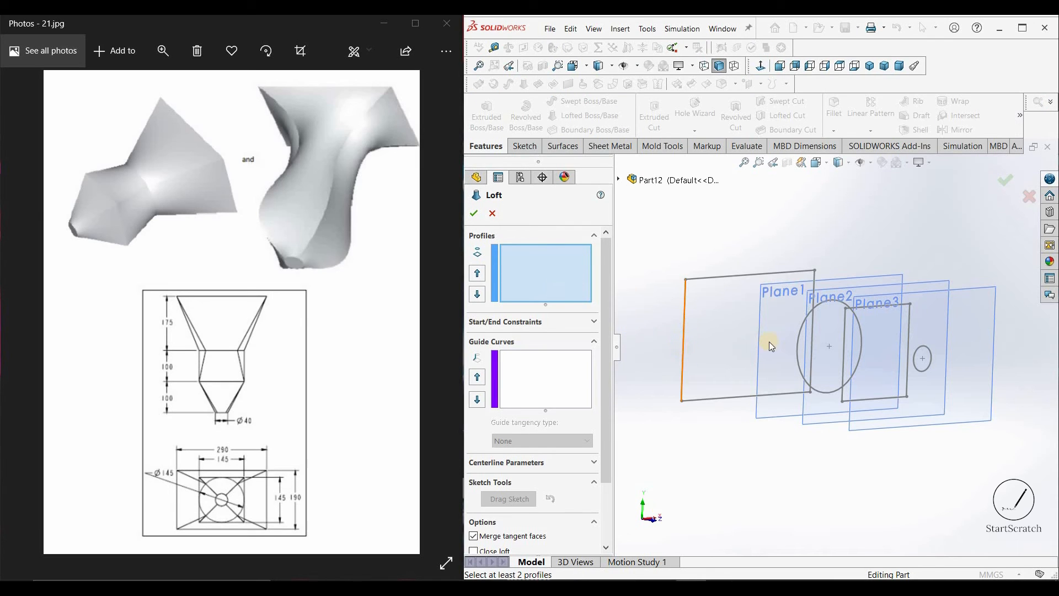
click(801, 361)
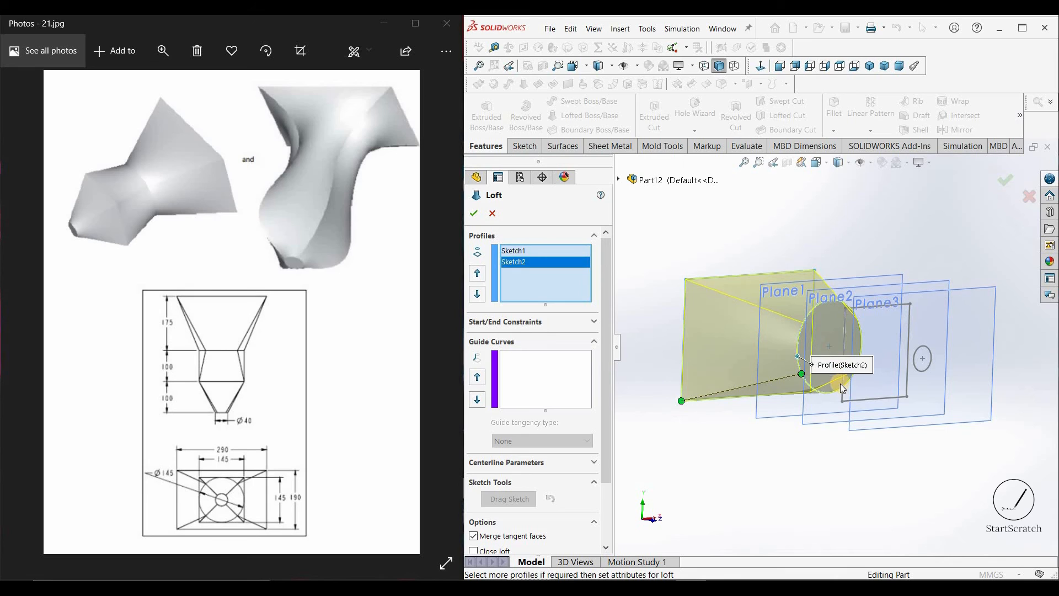
click(877, 396)
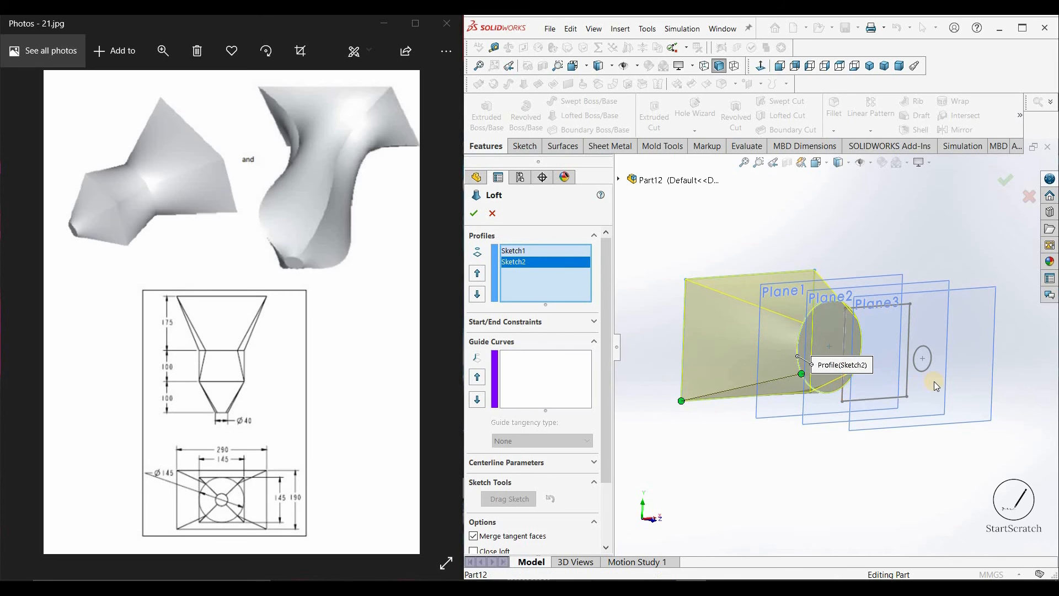
click(922, 372)
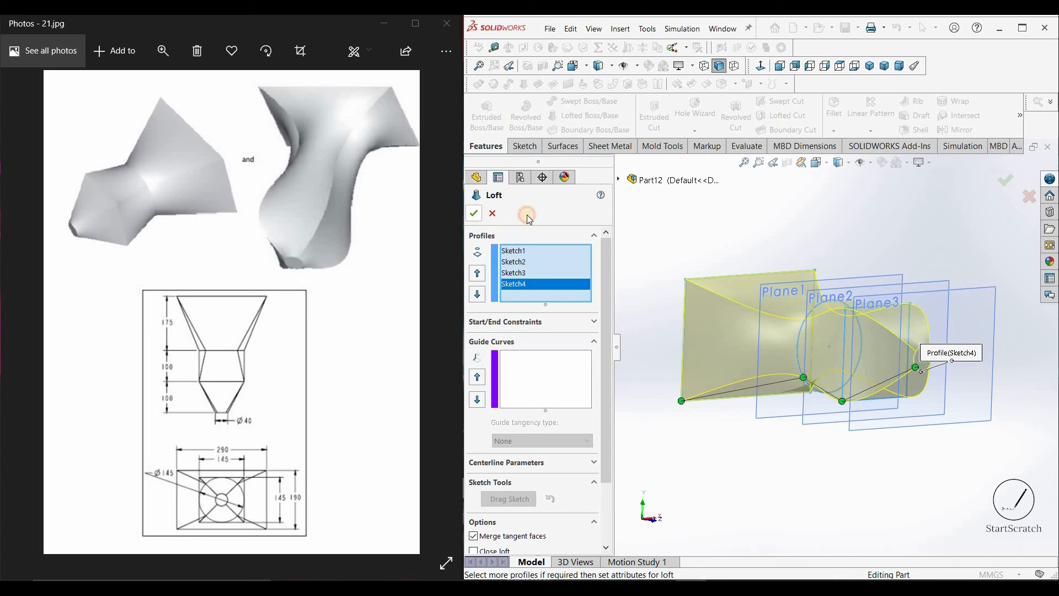
click(1005, 180)
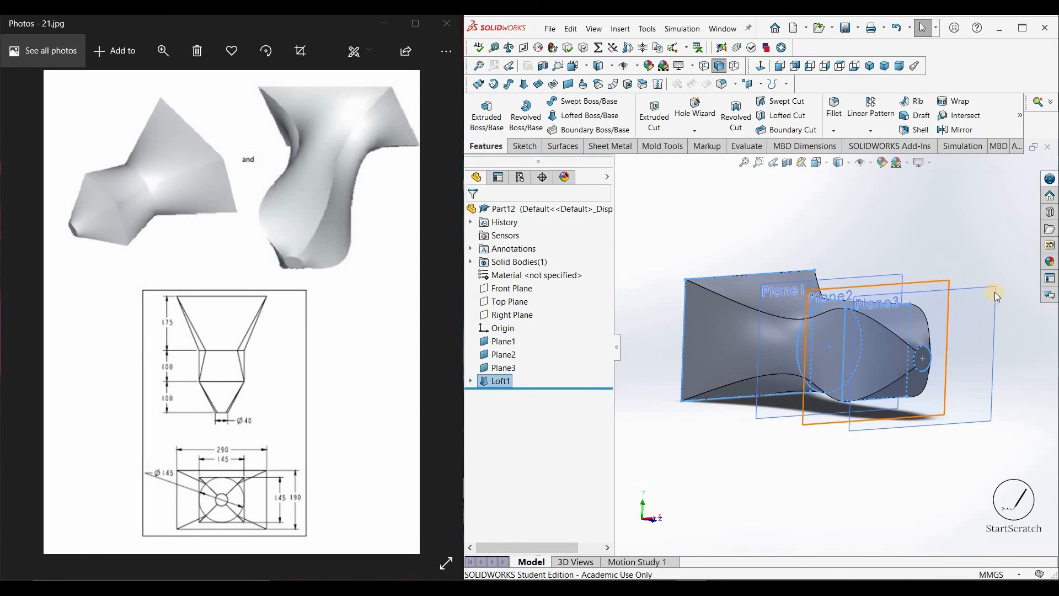
Hide Plane3, Plane2 and Plane1 so only the lofted body is displayed
right_click(991, 316)
click(978, 281)
right_click(981, 296)
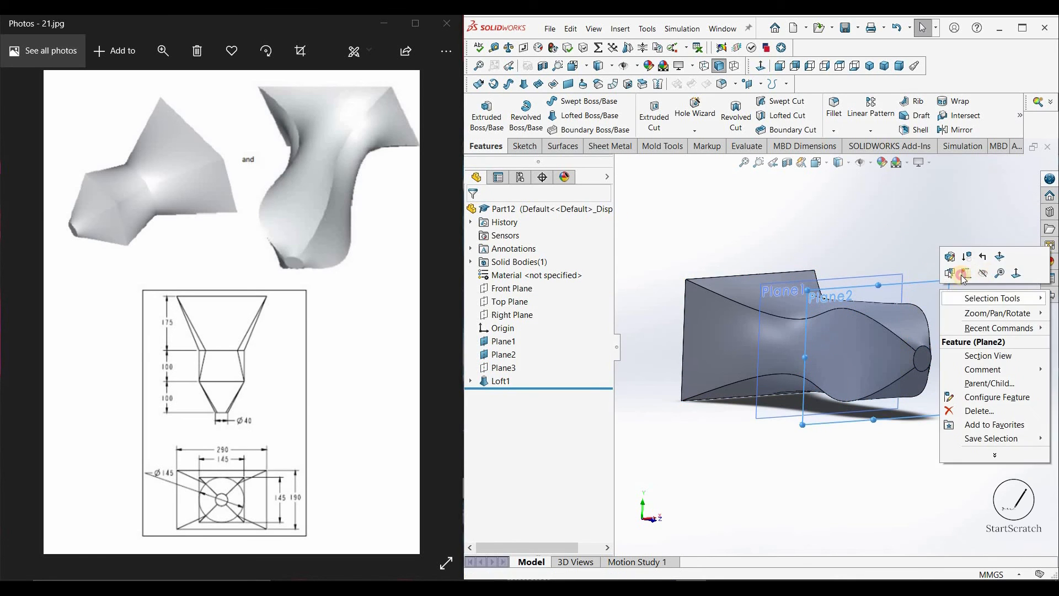
click(977, 266)
right_click(925, 296)
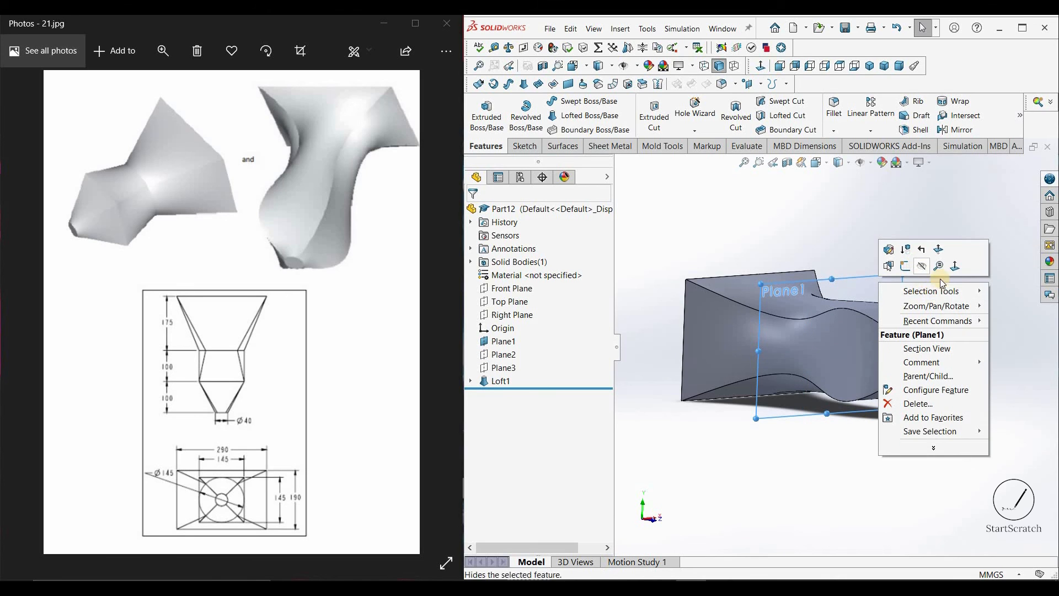
click(922, 266)
mouse_move(881, 267)
middle_down()
mouse_move(829, 268)
mouse_move(877, 277)
mouse_move(864, 278)
middle_up()
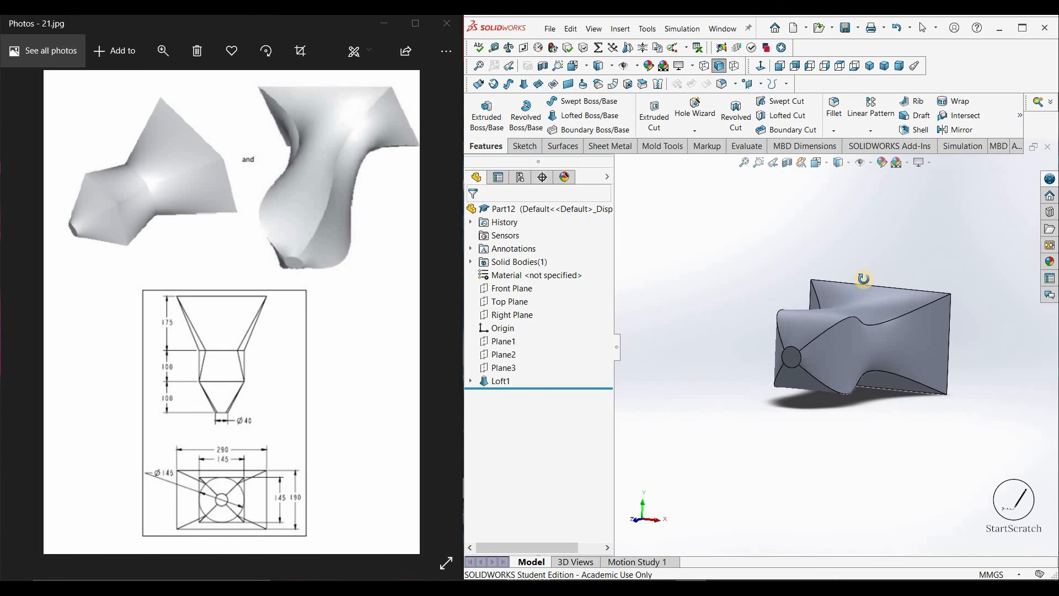